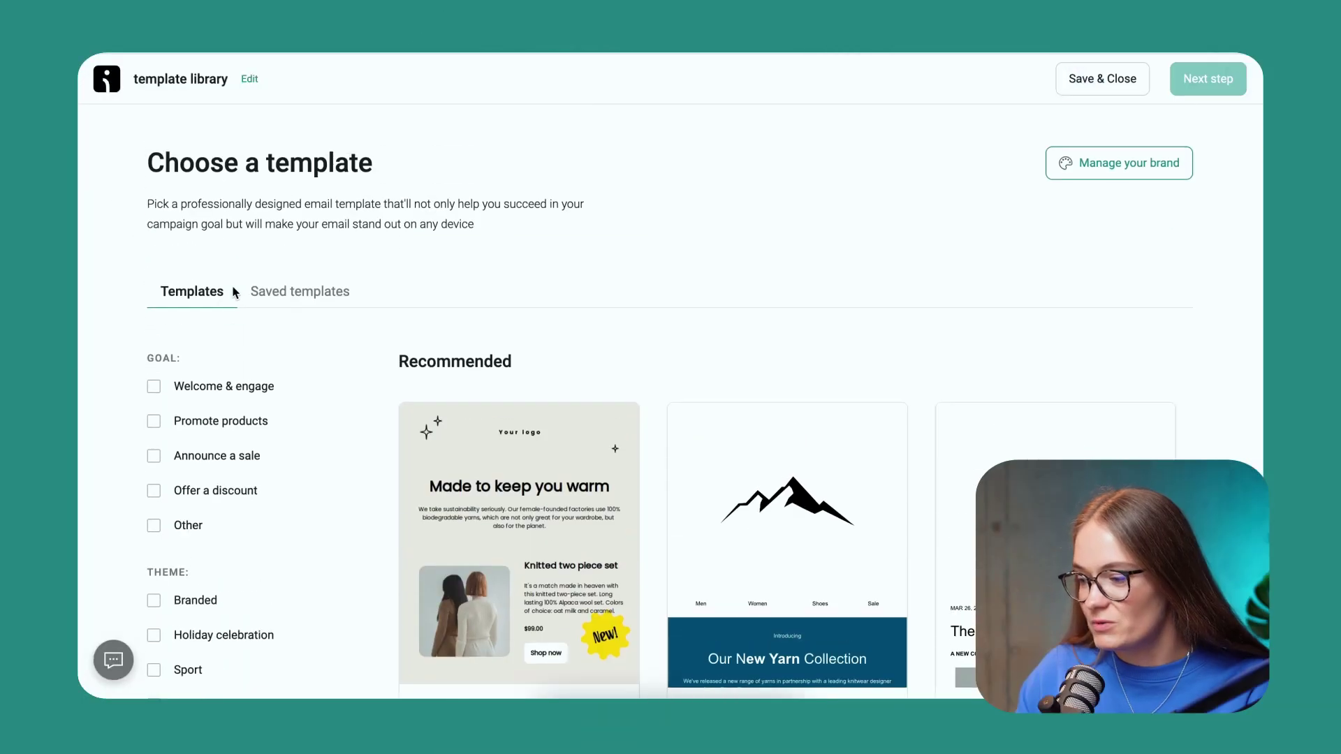
pyautogui.scroll(-6, 302, 509)
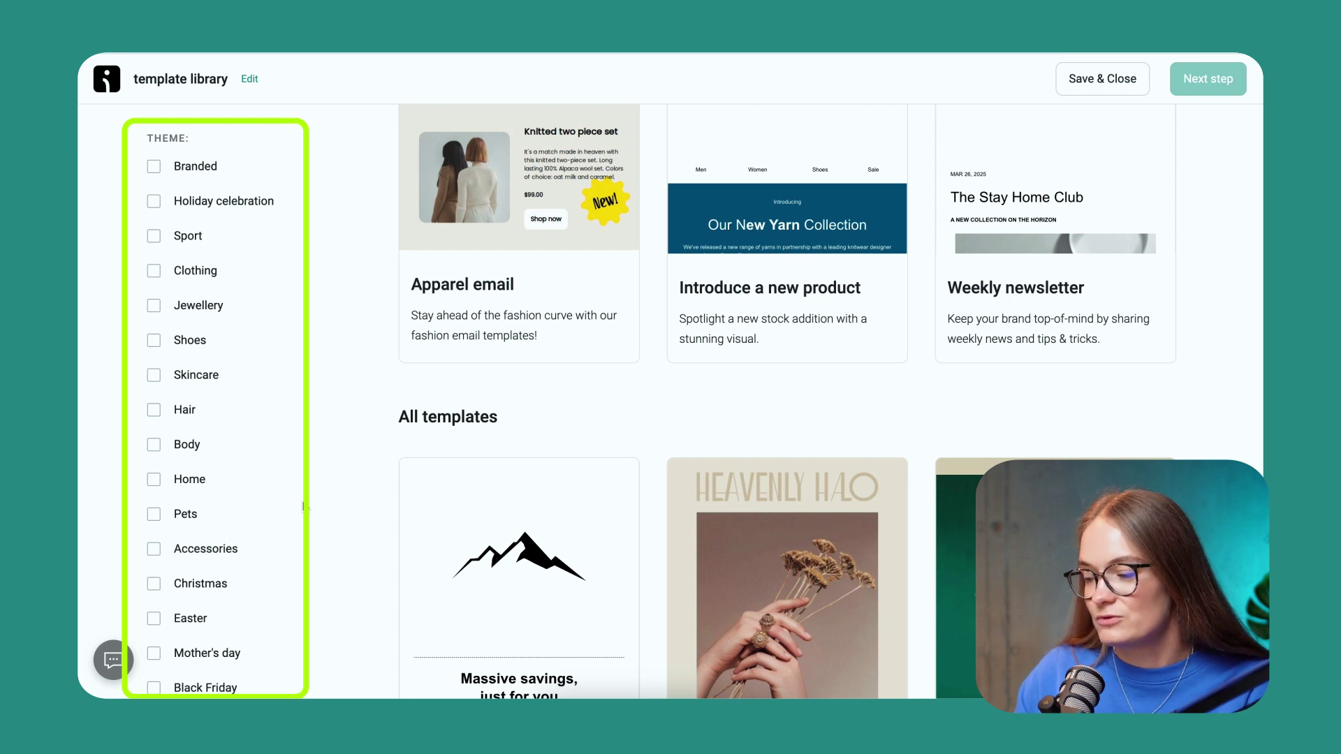
pyautogui.click(152, 202)
pyautogui.click(153, 202)
pyautogui.click(153, 236)
pyautogui.click(153, 236)
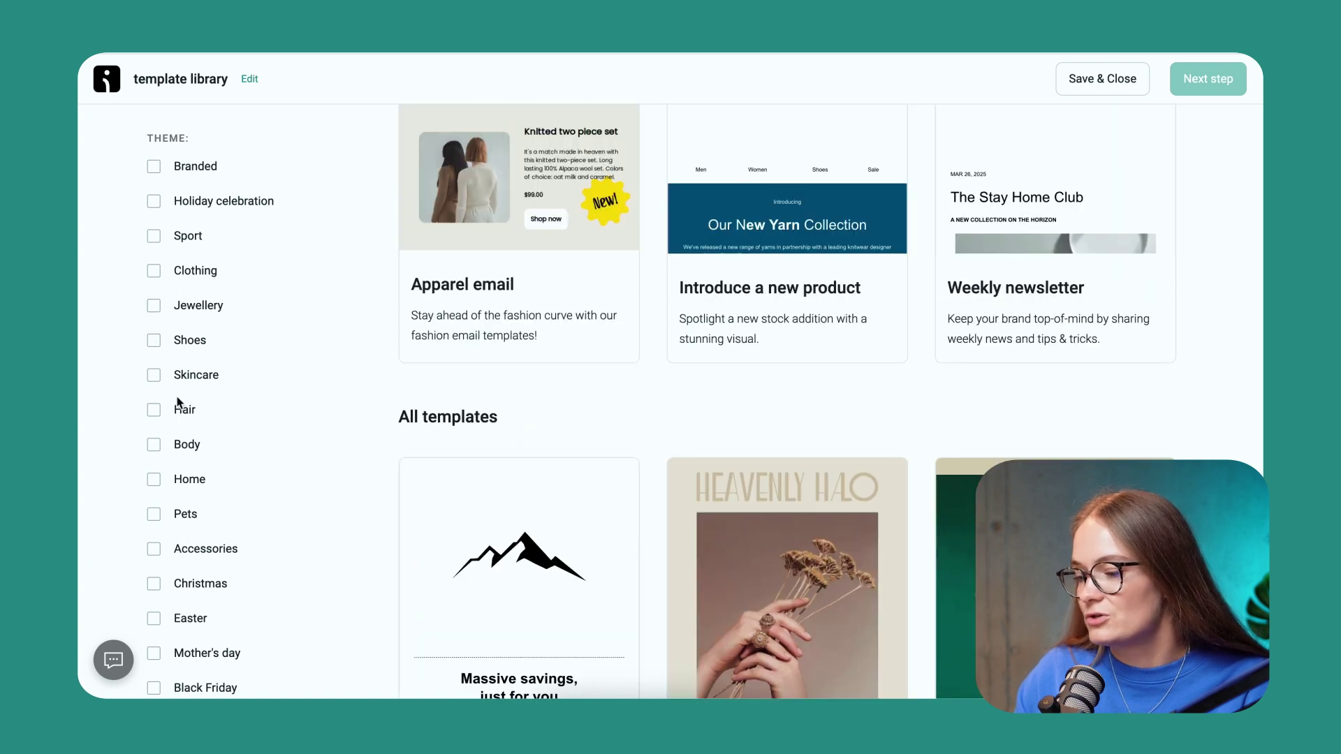
pyautogui.scroll(-4, 178, 402)
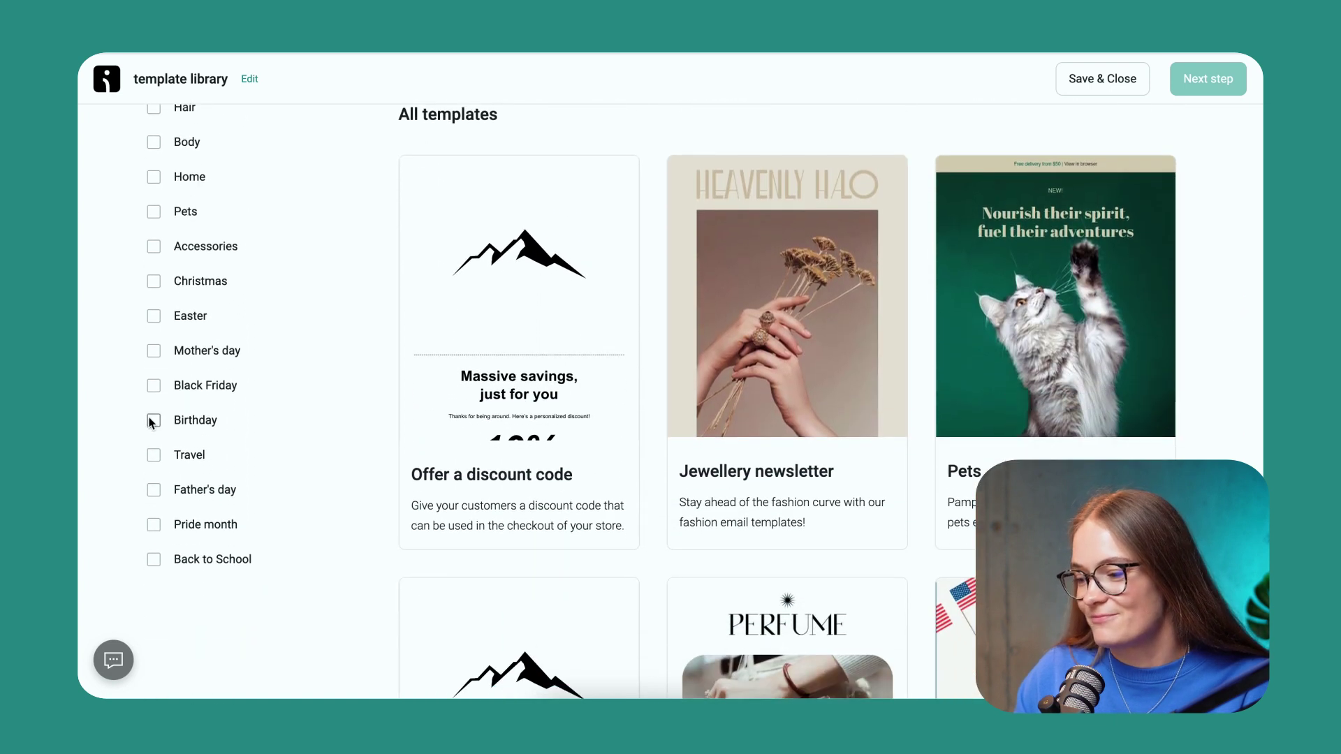
pyautogui.click(153, 420)
pyautogui.click(153, 482)
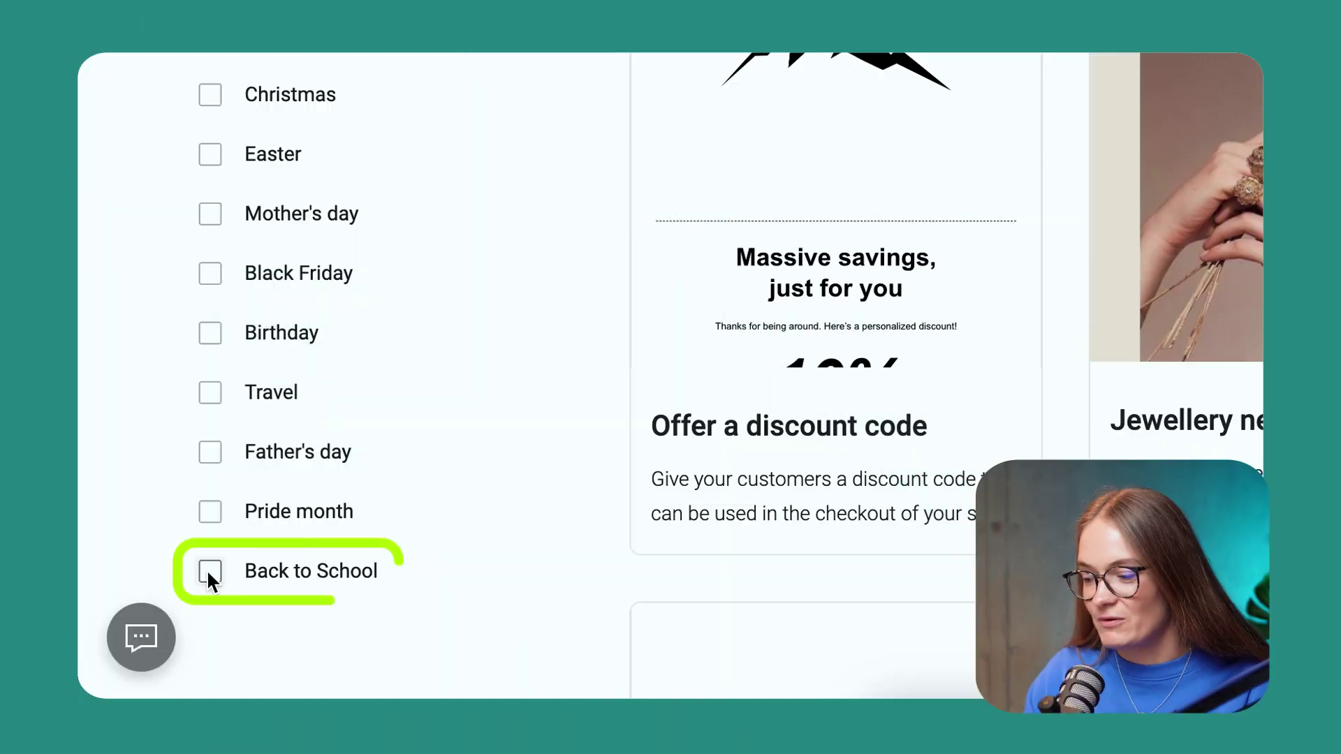
# Step: Filter templates to Back to School, preview one, then start from Back to School fashion
pyautogui.click(208, 570)
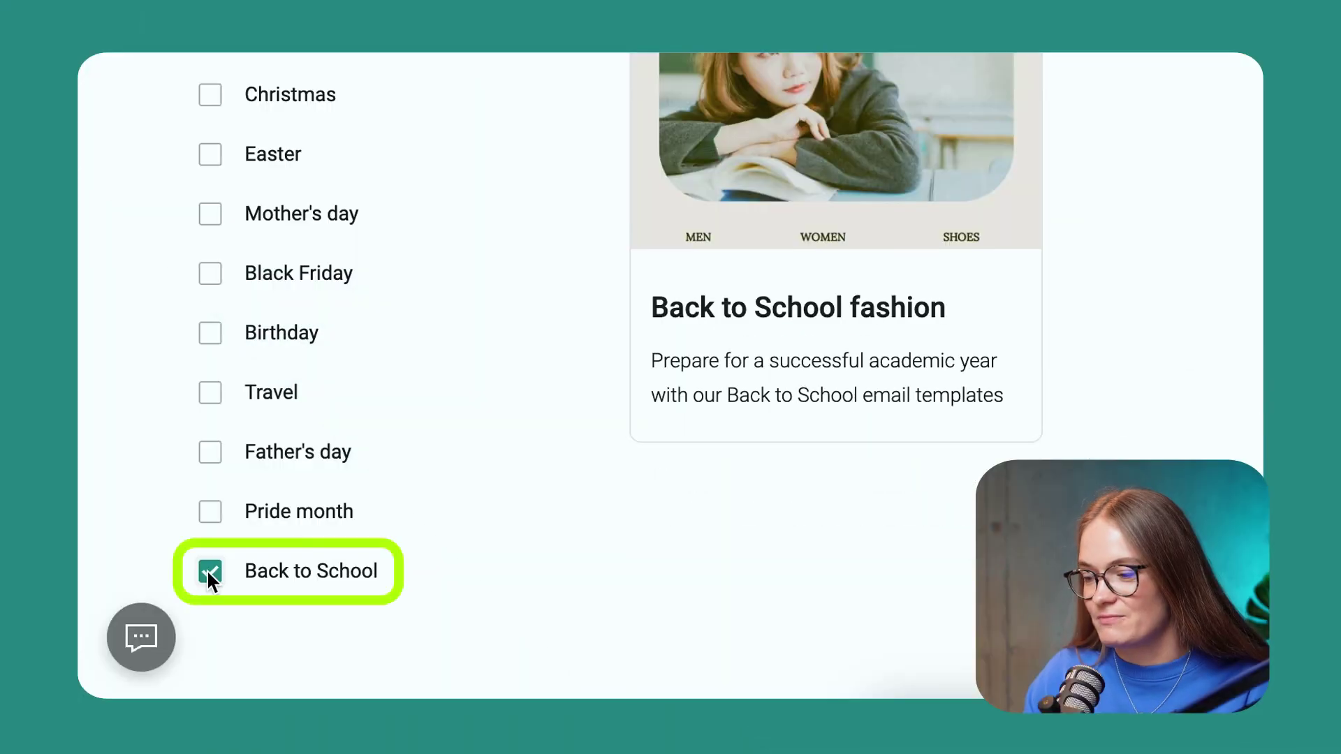
pyautogui.moveTo(749, 428)
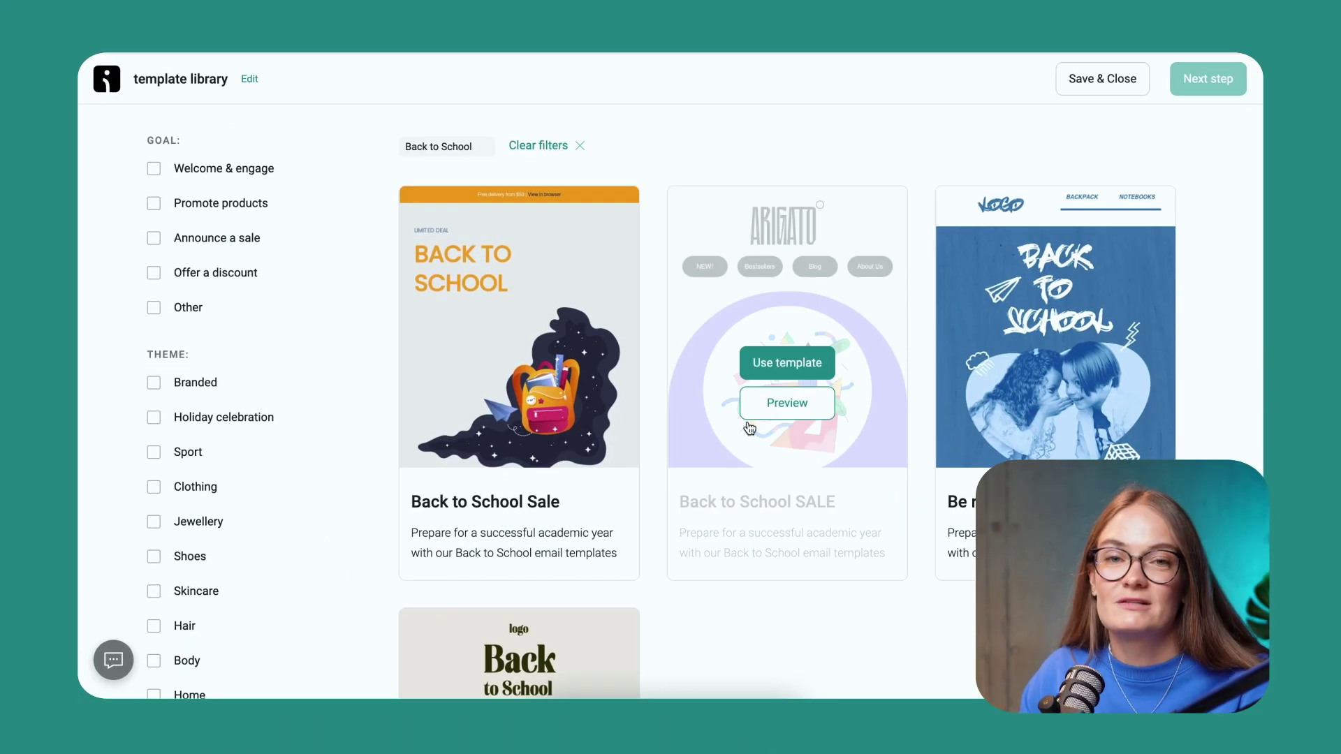
pyautogui.click(1088, 403)
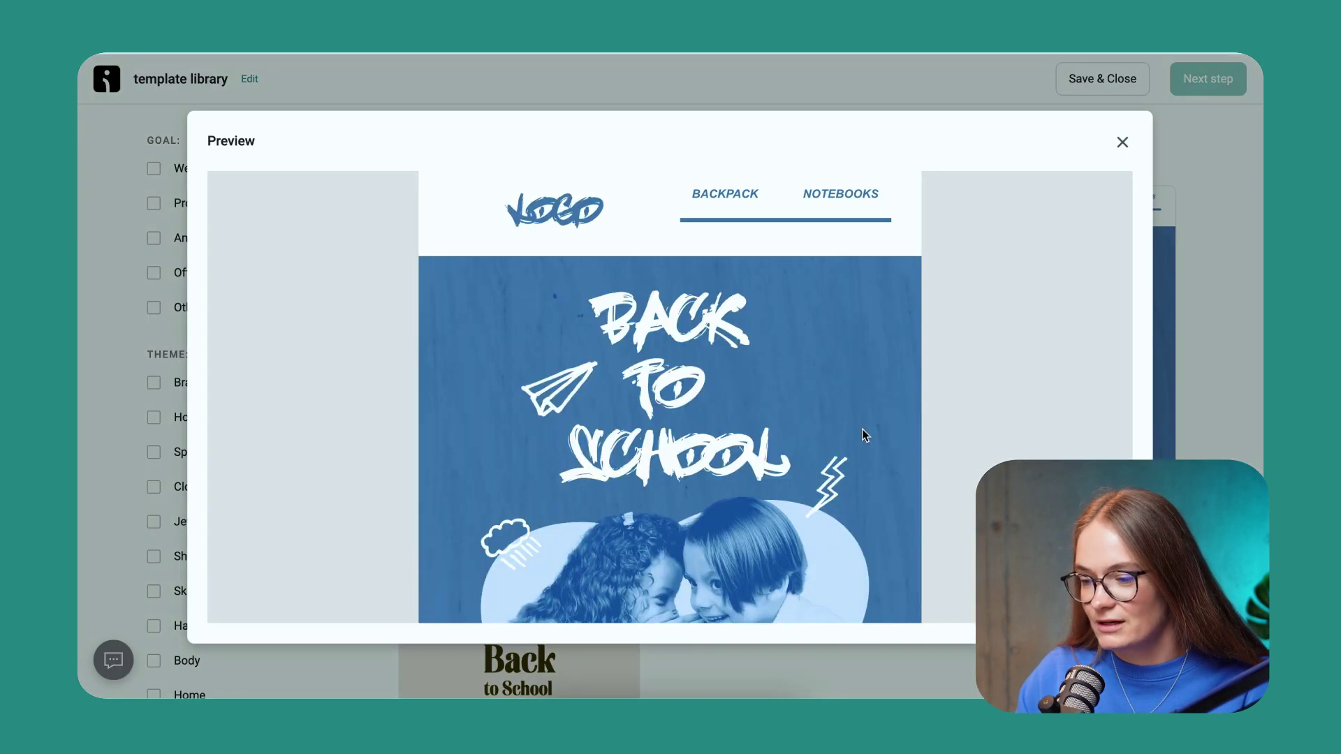
pyautogui.scroll(-10, 862, 430)
pyautogui.scroll(-5, 862, 428)
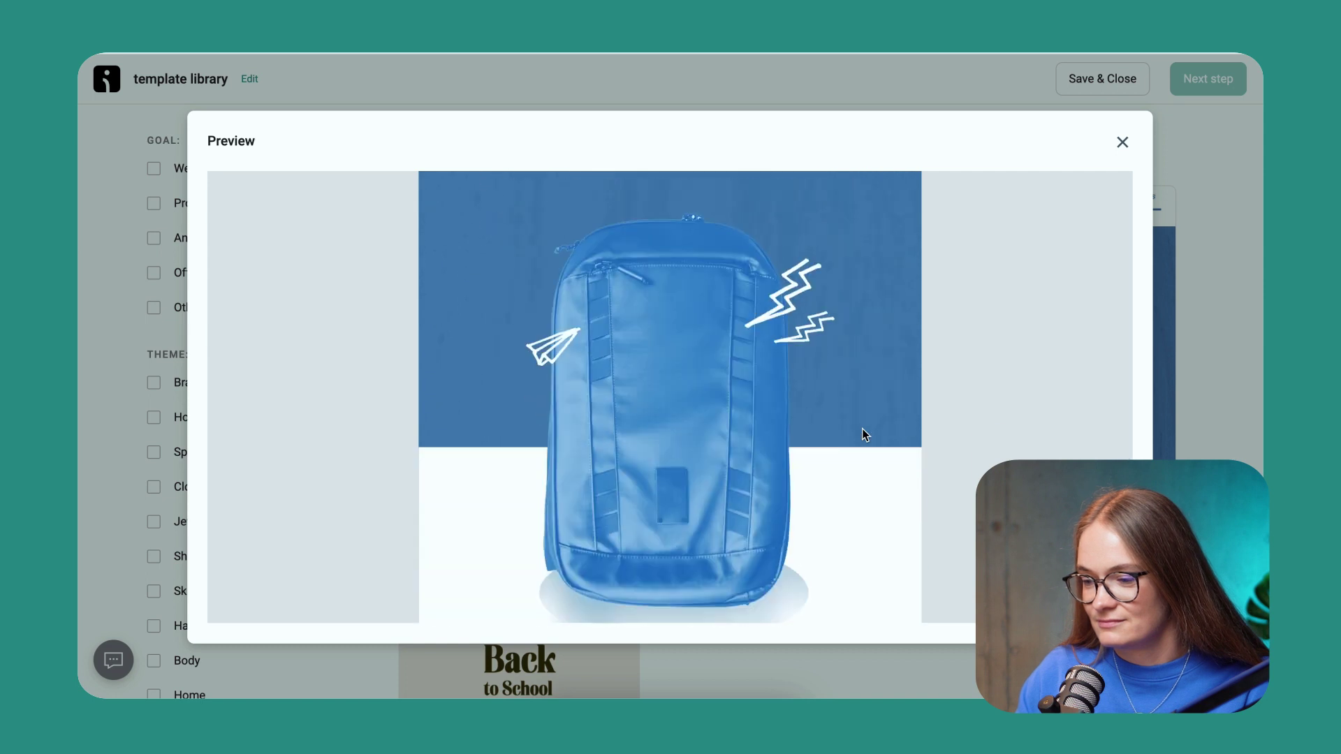
pyautogui.press('Escape')
pyautogui.scroll(-3, 719, 286)
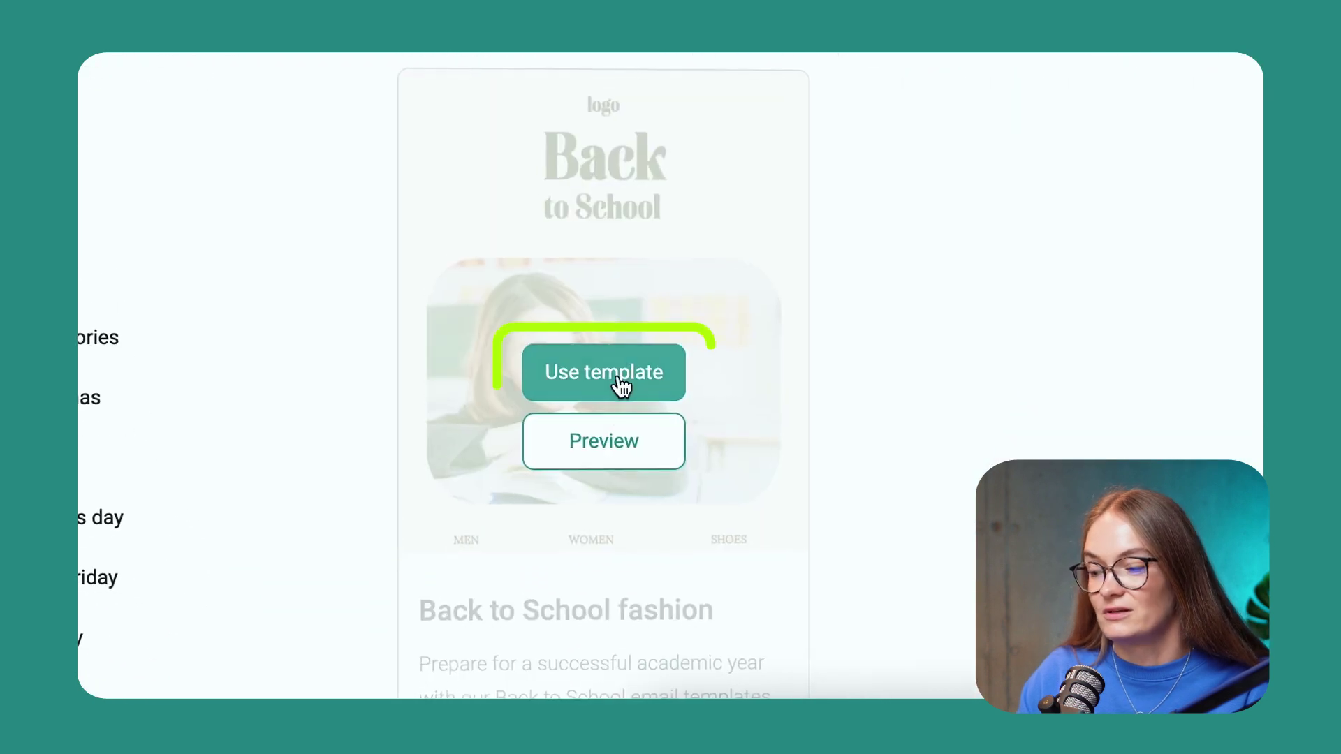
pyautogui.click(589, 396)
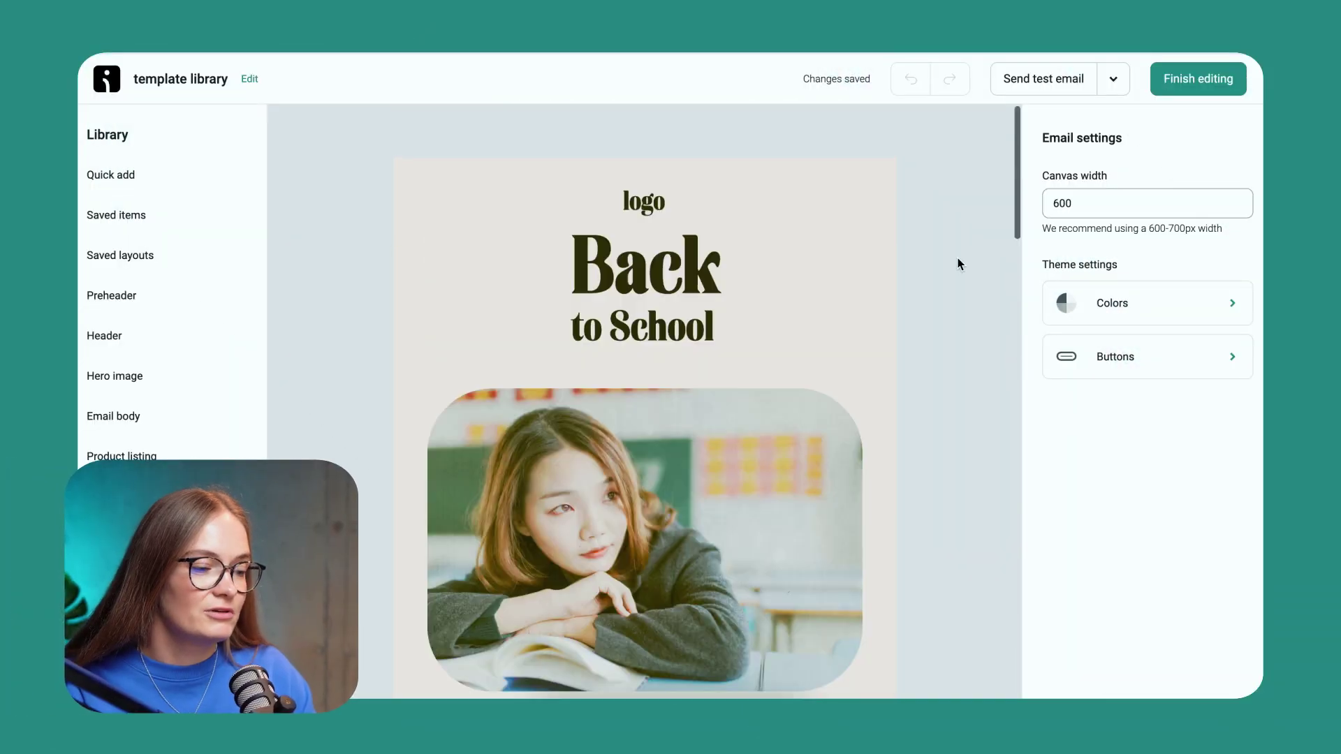
# Step: Review the Back to School fashion email from header through the $25-off offer to the footer
pyautogui.scroll(-3, 957, 264)
pyautogui.scroll(-3, 959, 259)
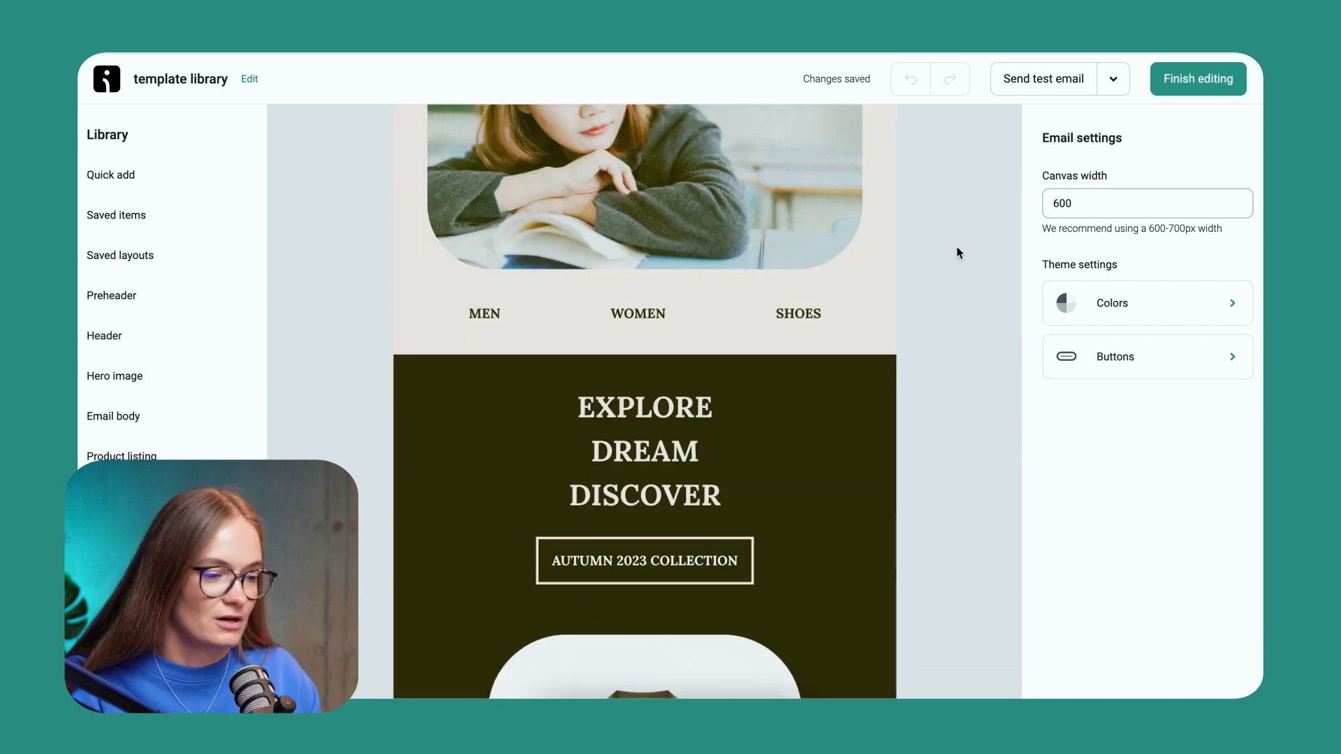
pyautogui.scroll(5, 957, 252)
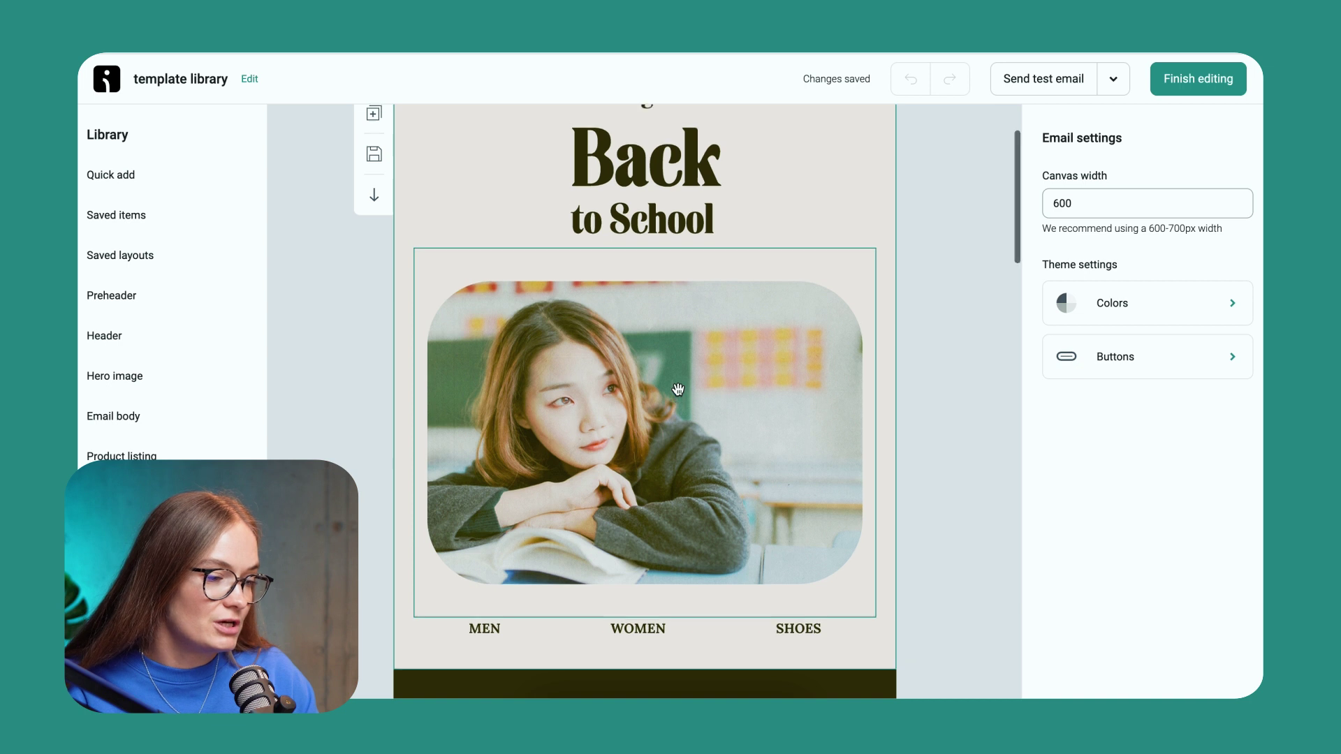
pyautogui.scroll(2, 677, 389)
pyautogui.scroll(-7, 649, 209)
pyautogui.scroll(-10, 647, 225)
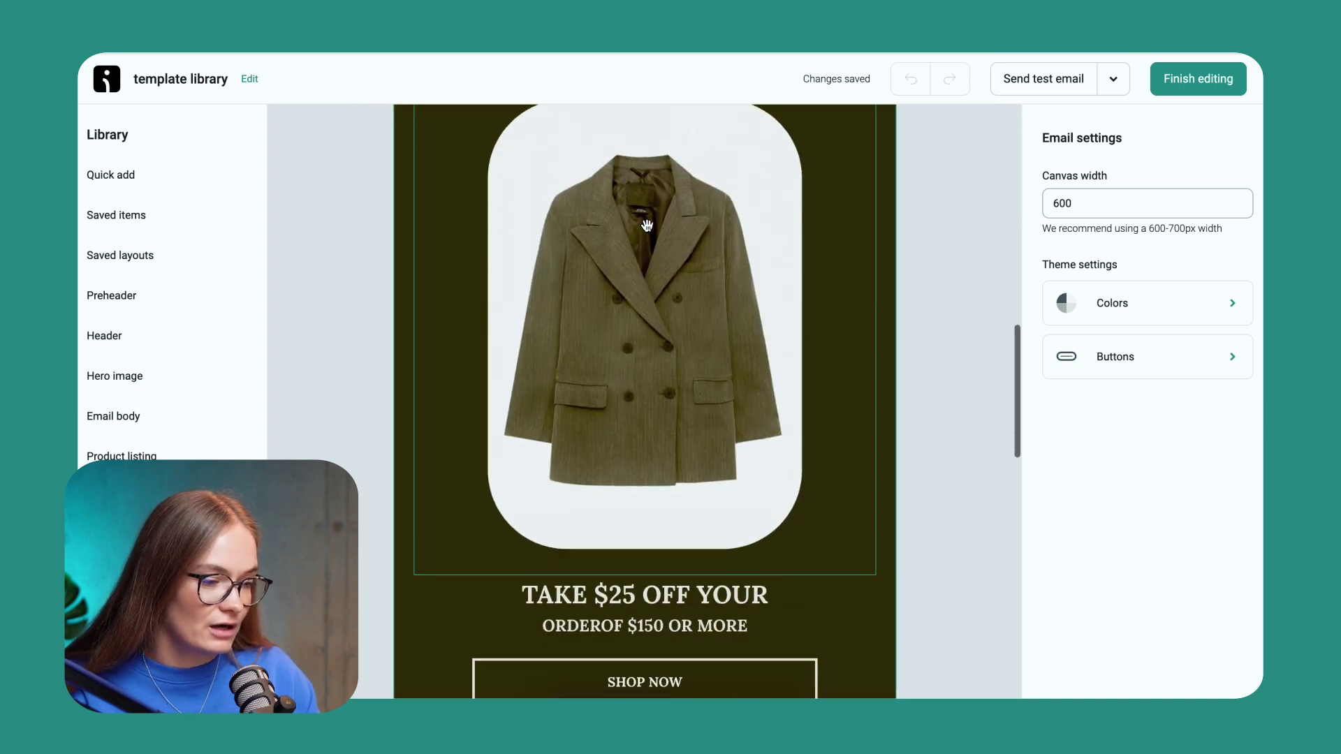
pyautogui.scroll(-3, 646, 225)
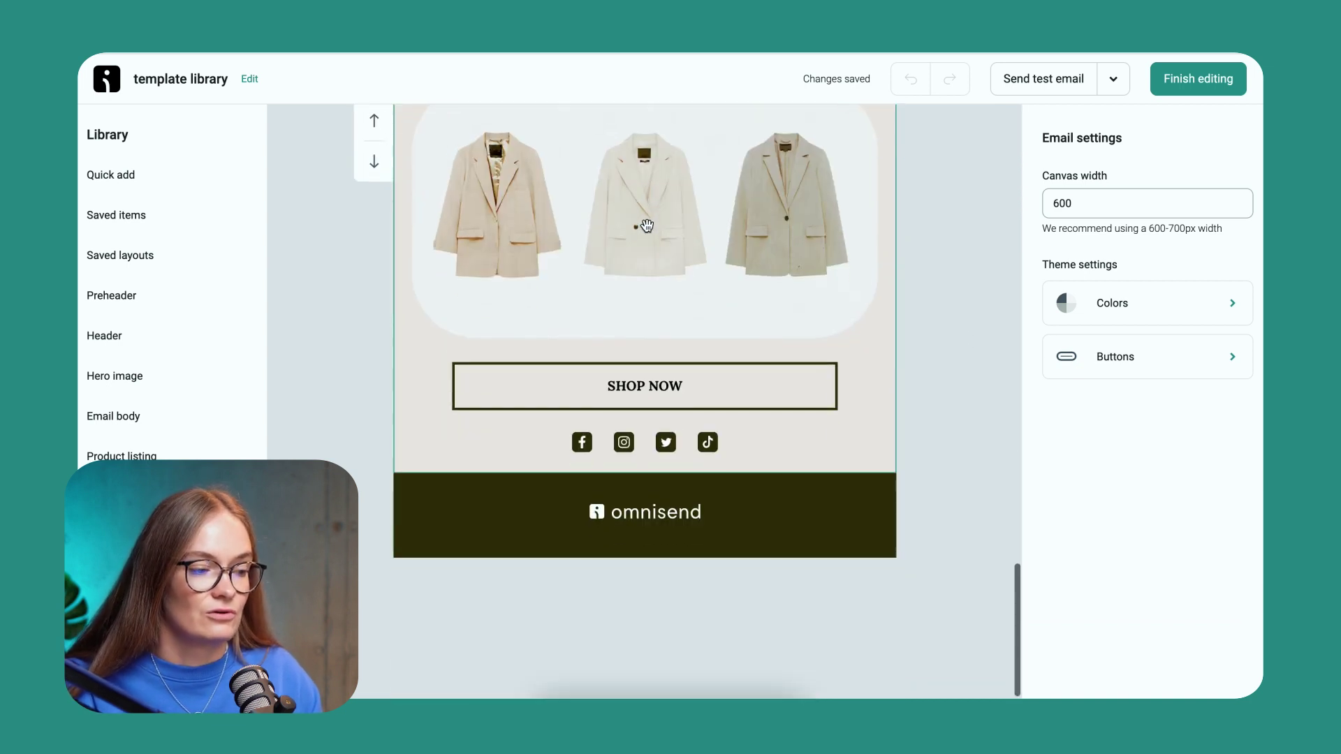
pyautogui.scroll(15, 646, 225)
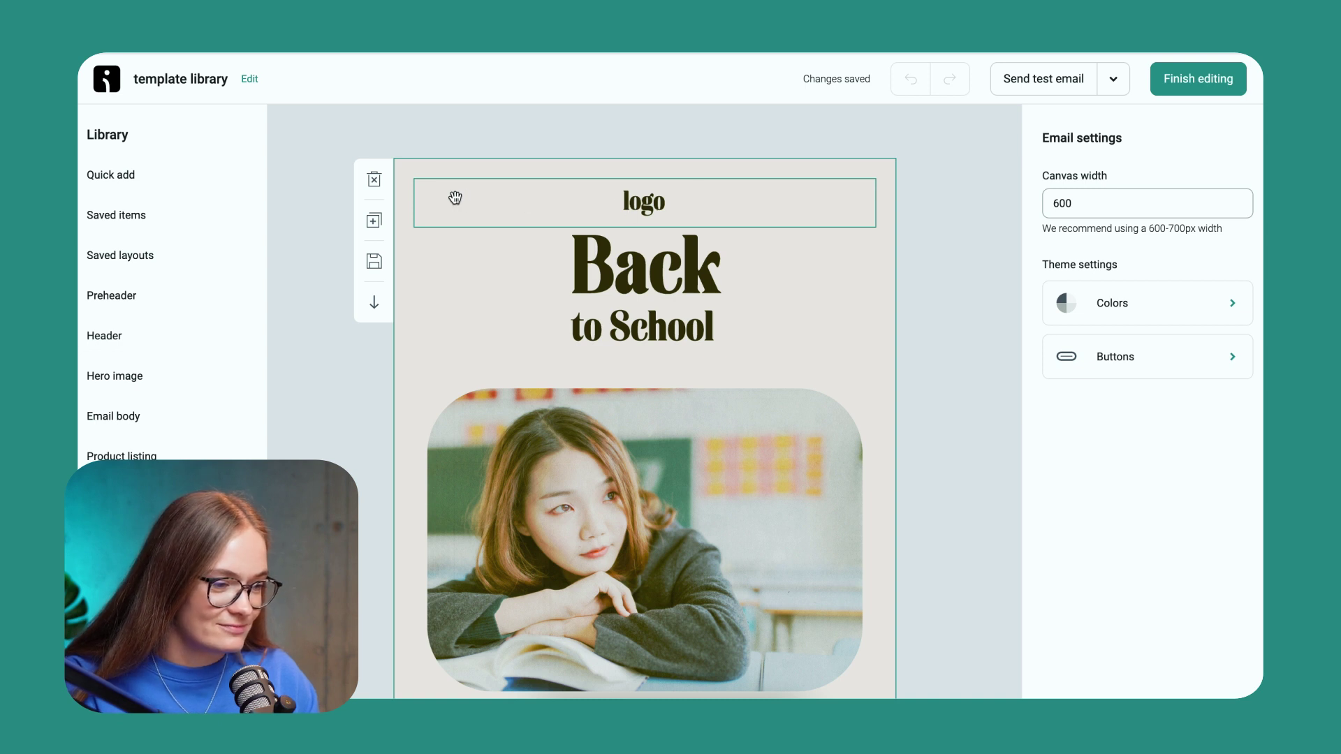
# Step: Swap the email's placeholder logo for the black mountain image from the image library
pyautogui.click(703, 216)
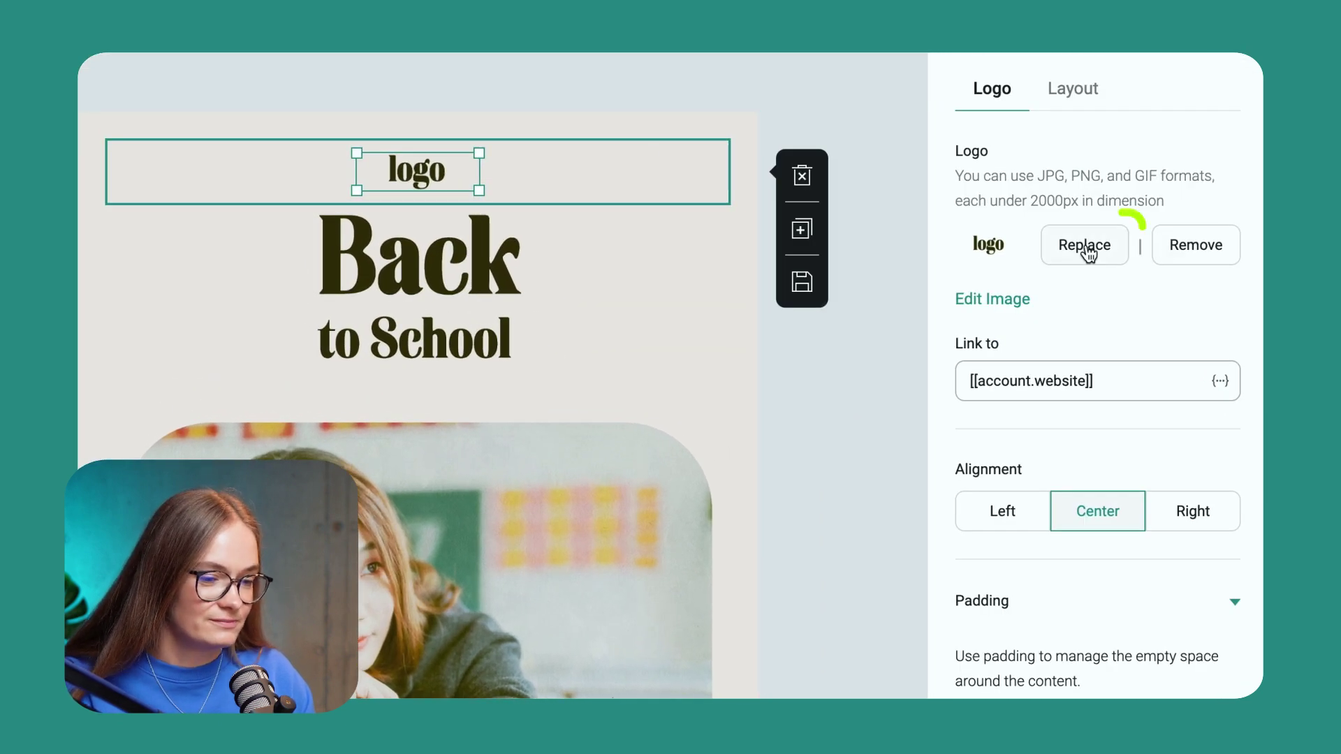
pyautogui.click(1084, 246)
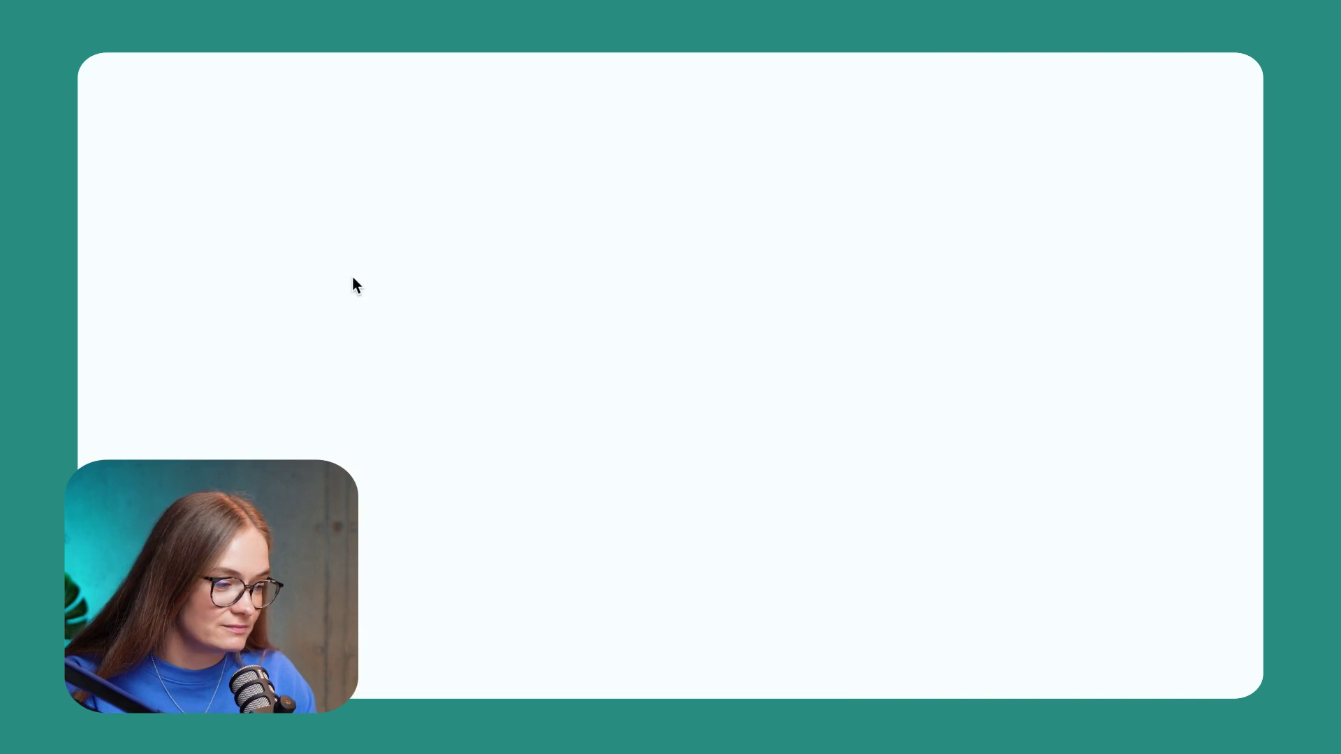
pyautogui.click(608, 507)
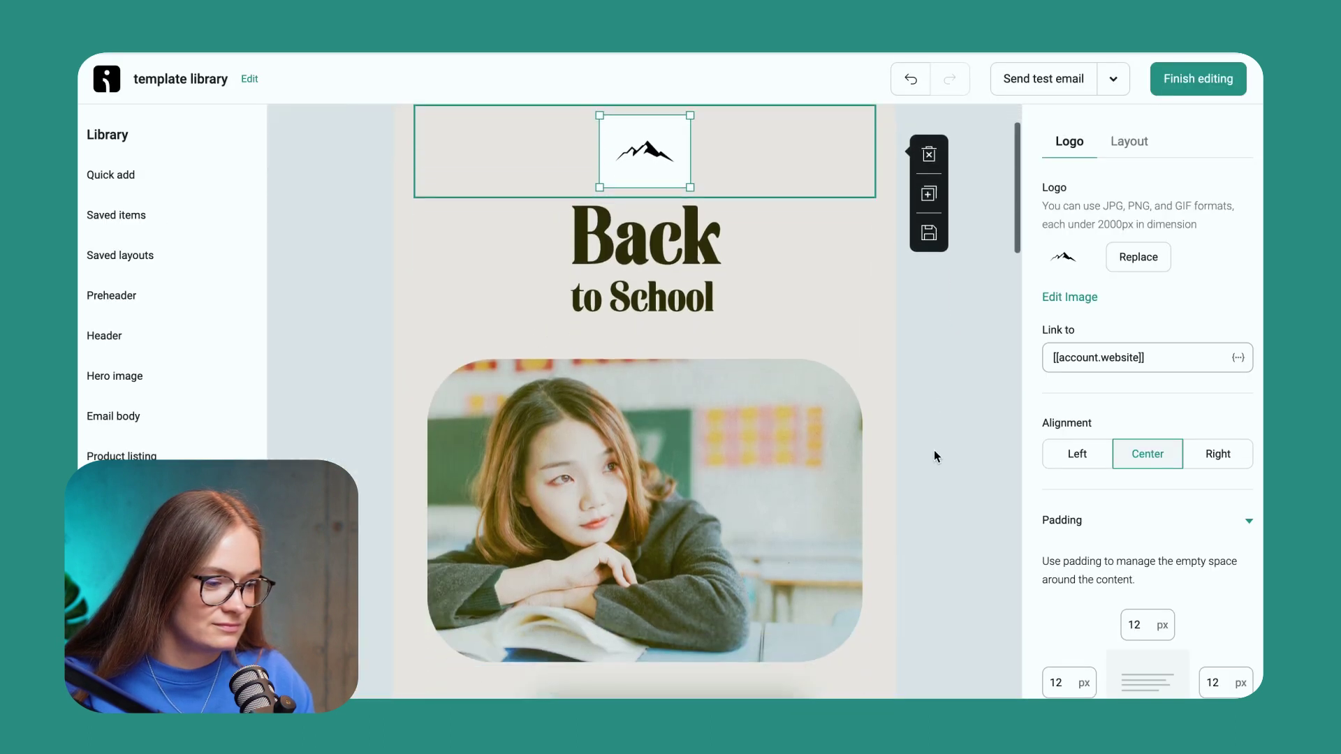
pyautogui.scroll(-3, 937, 451)
pyautogui.scroll(3, 933, 442)
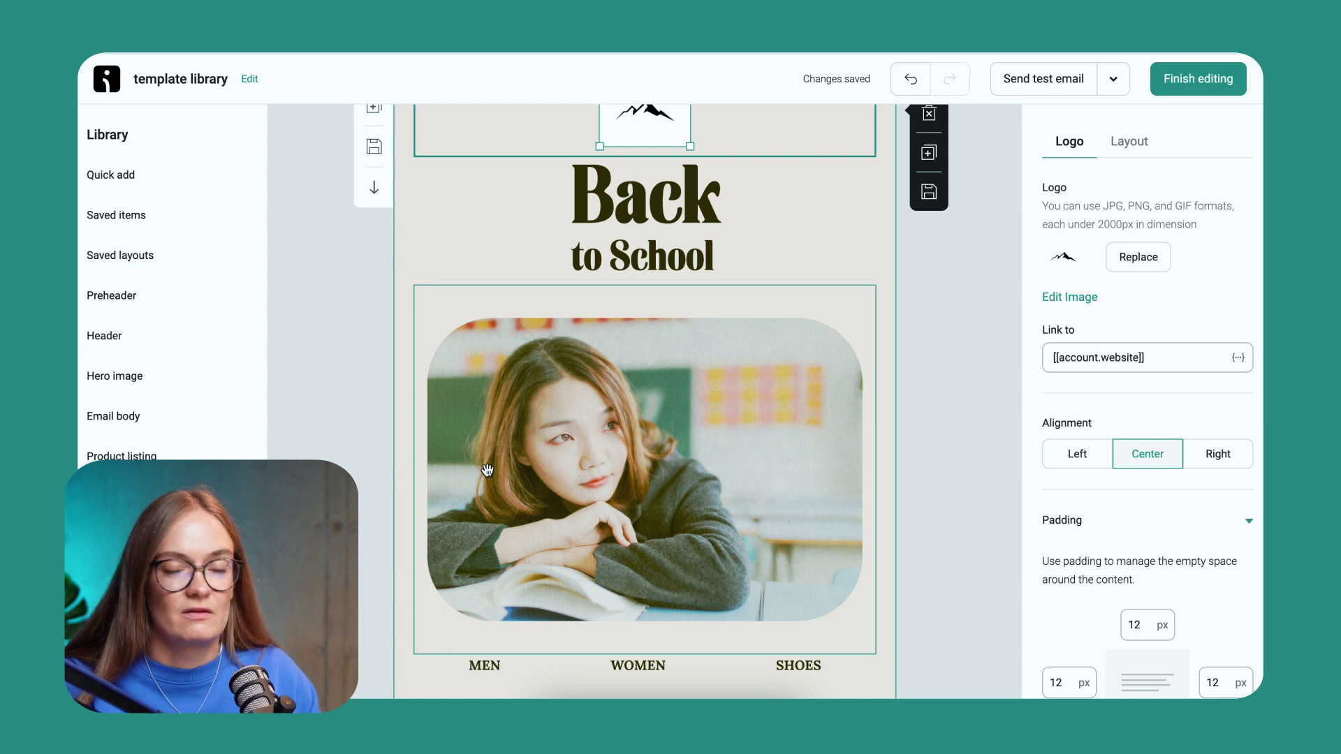
# Step: Add a two-column Product listing block from Quick add below the MEN, WOMEN, KIDS row
pyautogui.scroll(-3, 488, 470)
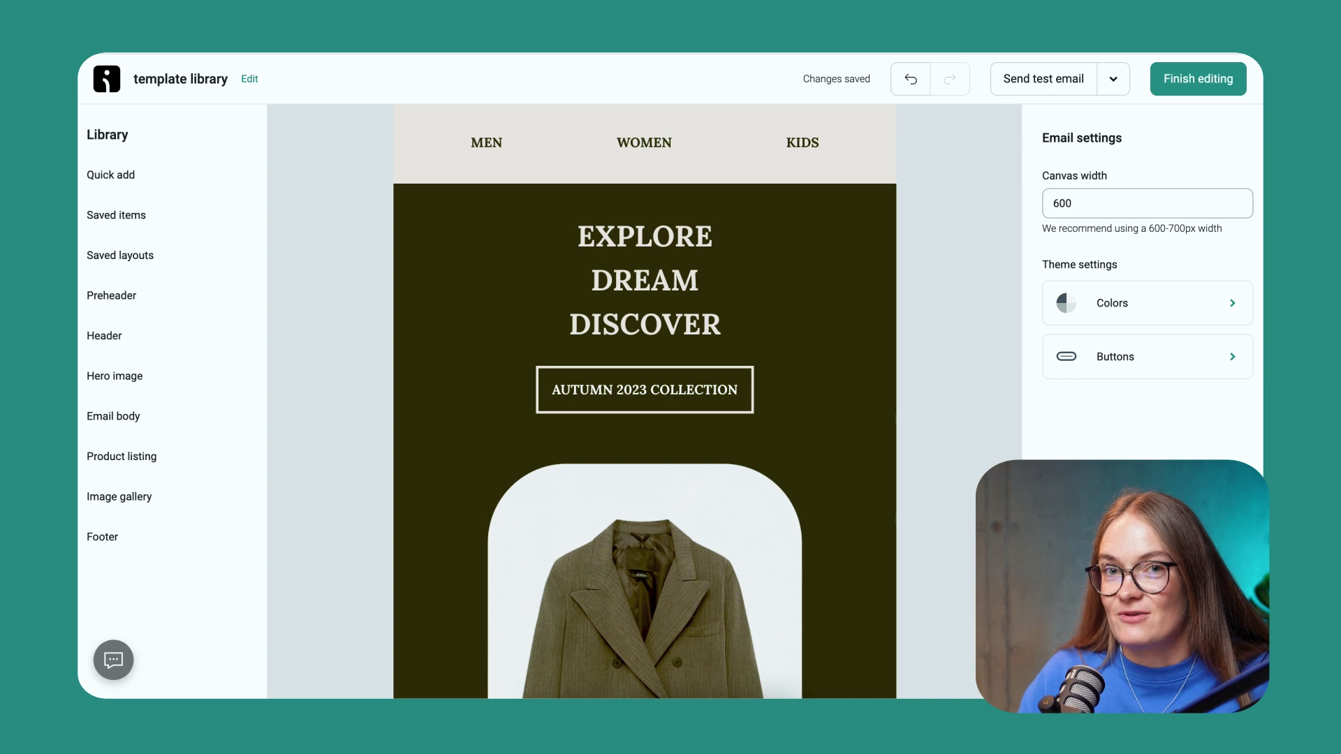
pyautogui.scroll(8, 644, 401)
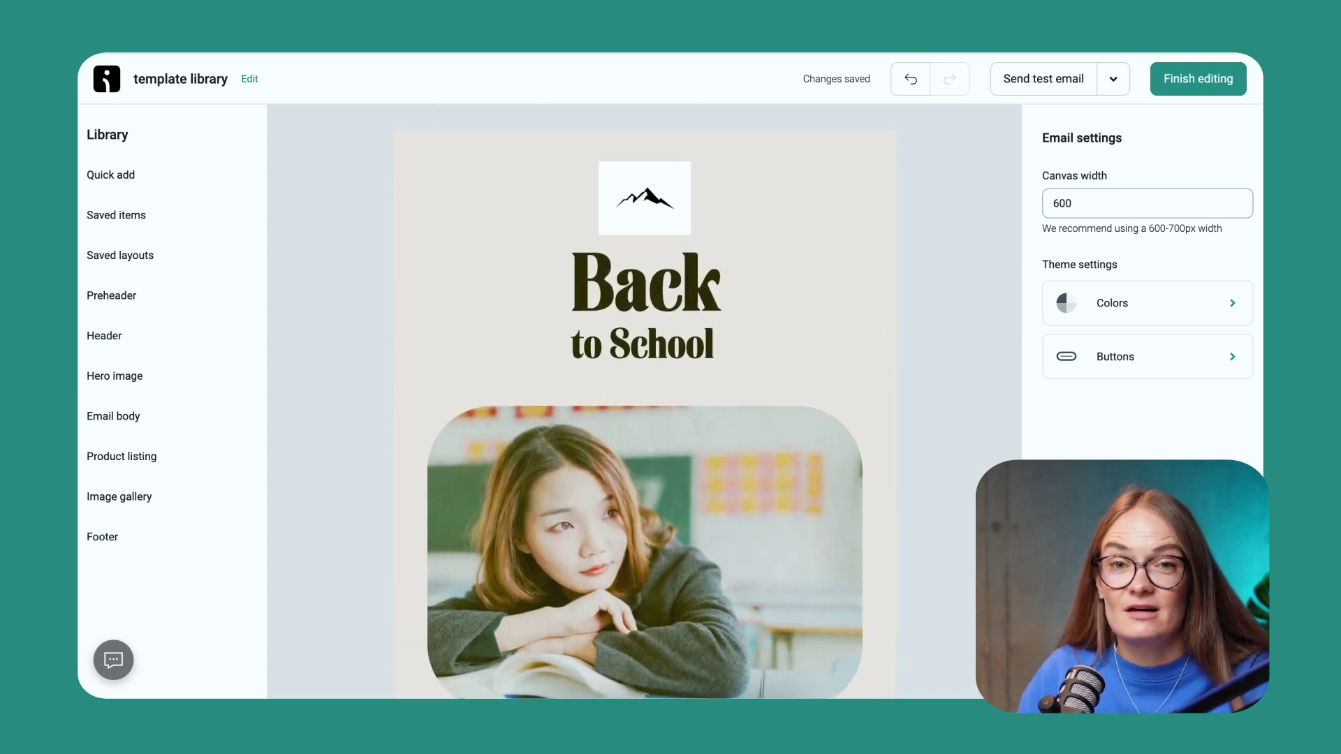
pyautogui.scroll(-10, 644, 402)
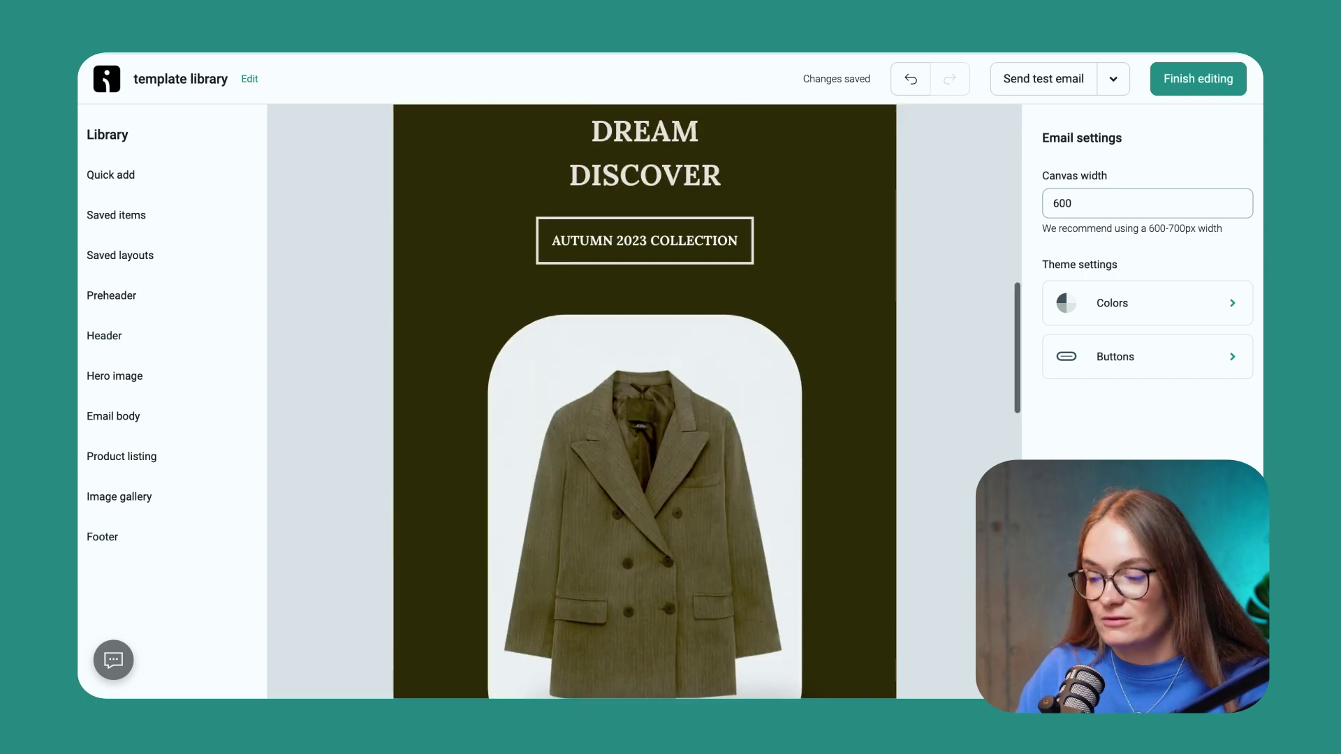
pyautogui.scroll(2, 644, 401)
pyautogui.click(129, 186)
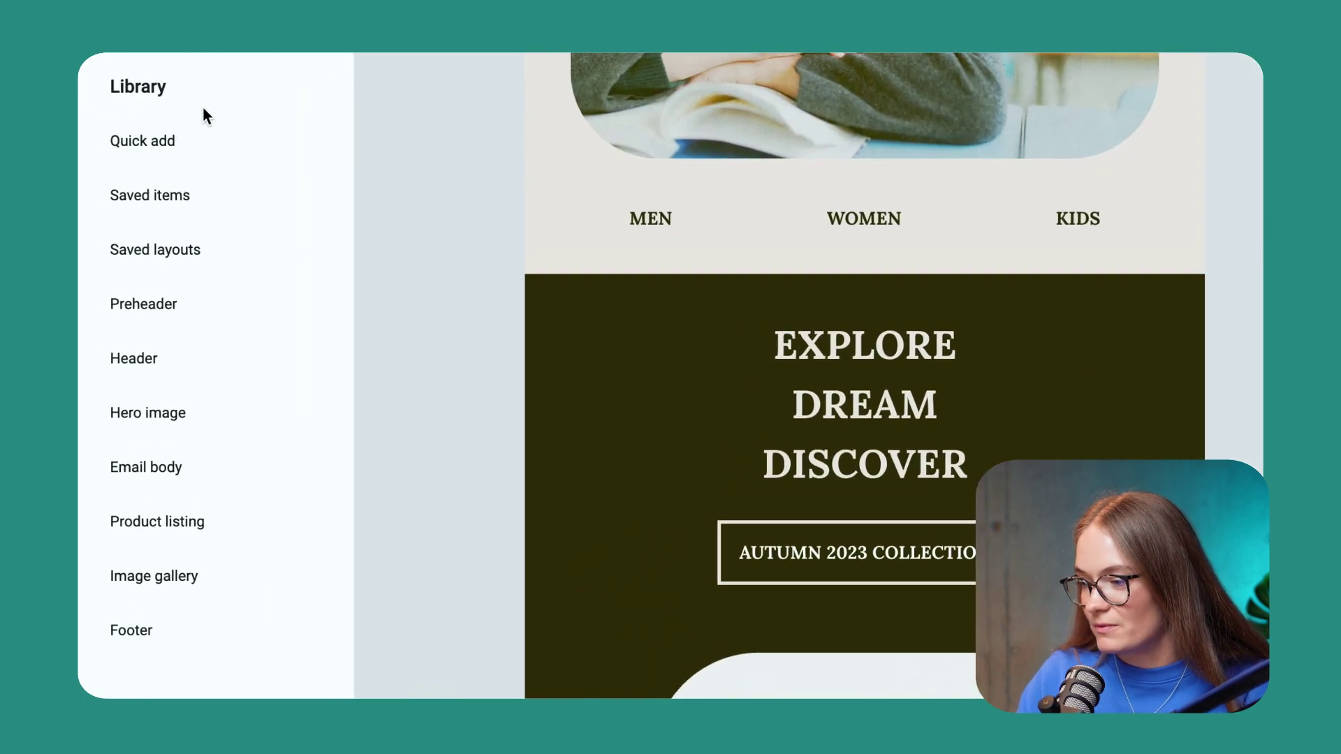
pyautogui.click(132, 176)
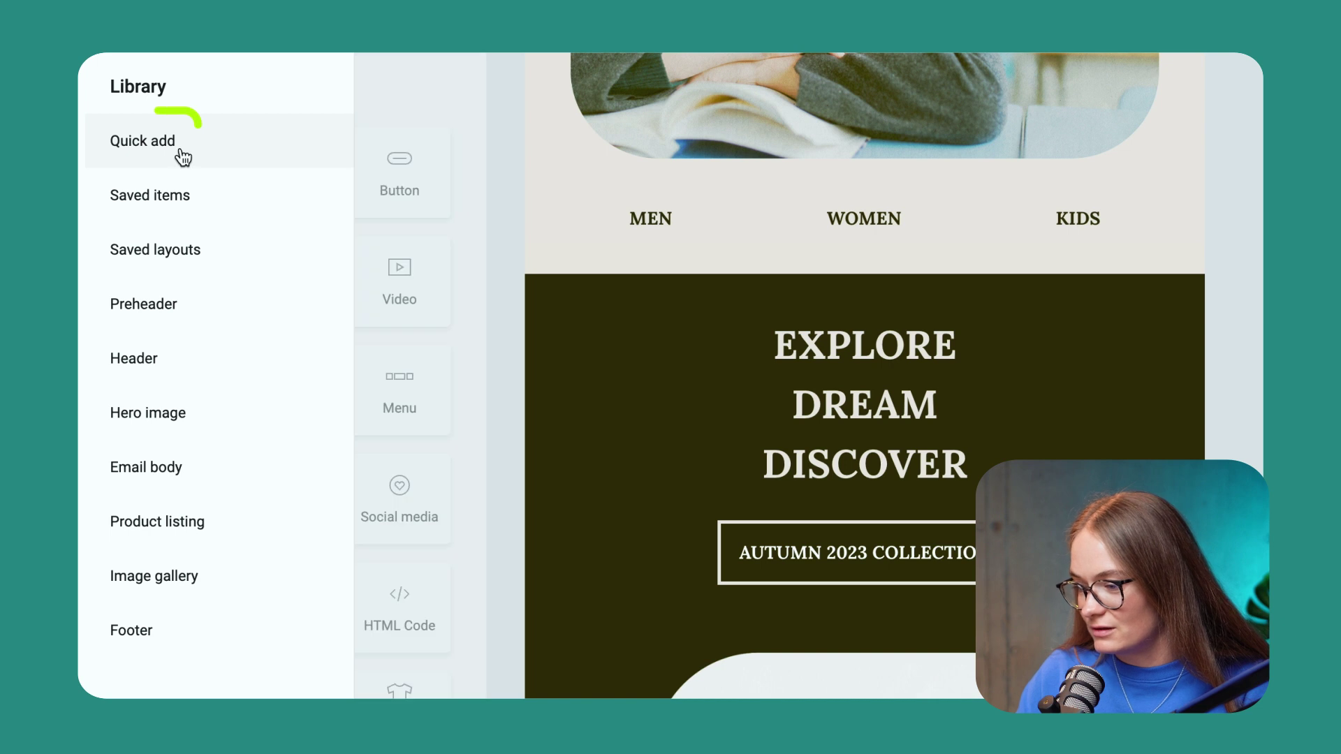
pyautogui.moveTo(568, 590)
pyautogui.mouseDown()
pyautogui.moveTo(609, 490)
pyautogui.moveTo(652, 273)
pyautogui.moveTo(598, 287)
pyautogui.mouseUp()
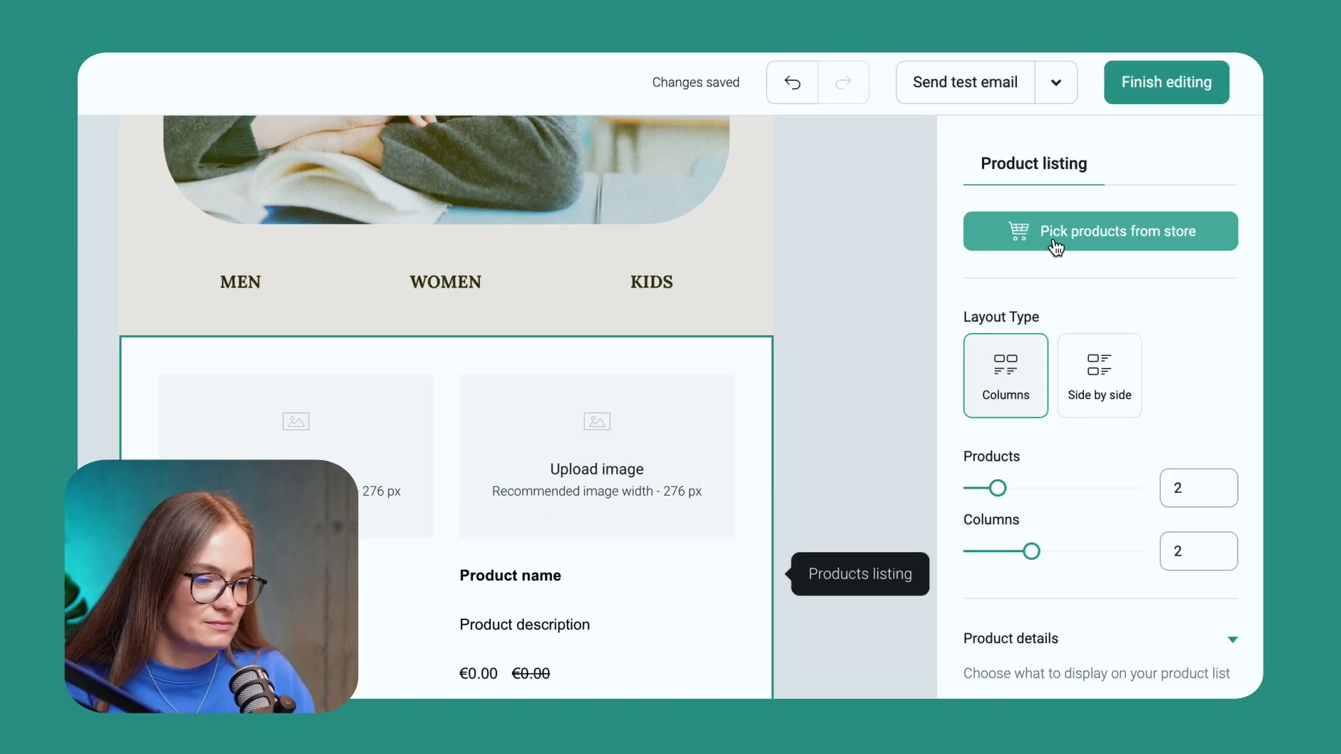
# Step: Fill the product listing with the store's Frontpack (€200.00) and Light Puffer (€80.00)
pyautogui.click(1015, 277)
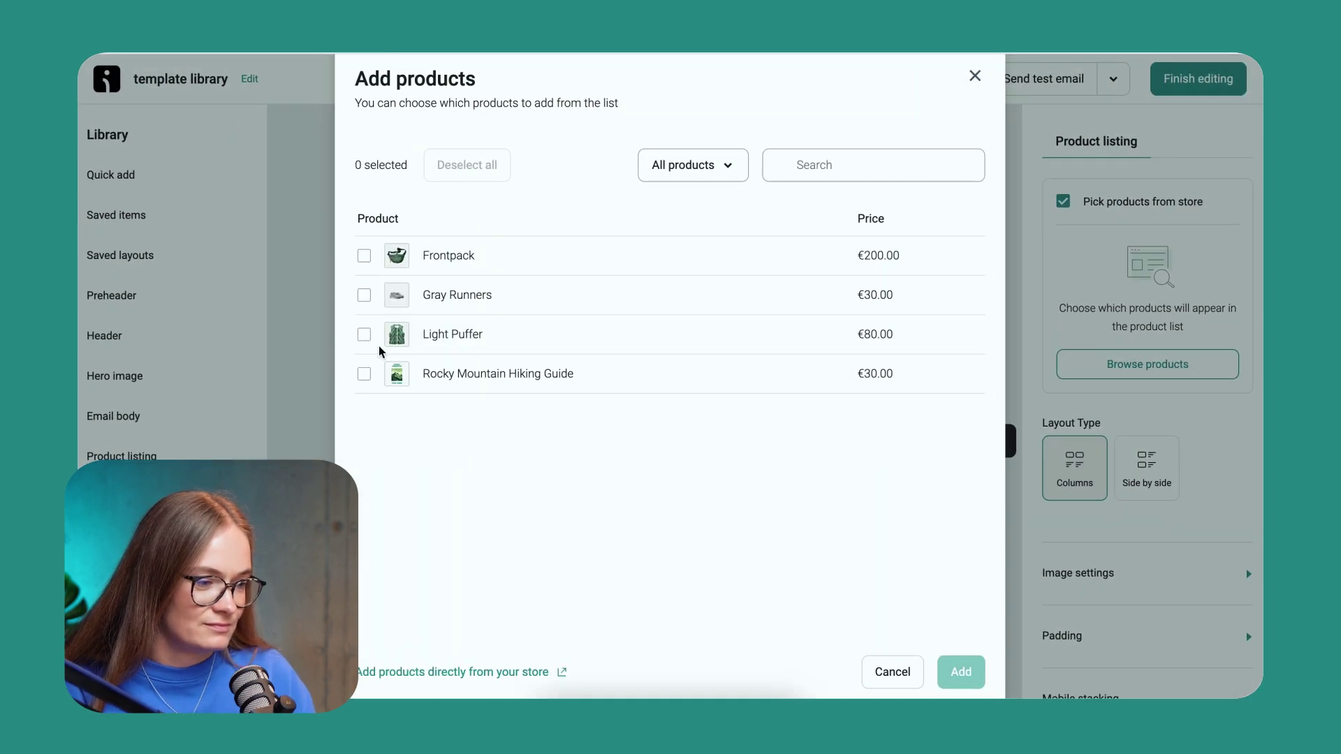
pyautogui.click(364, 257)
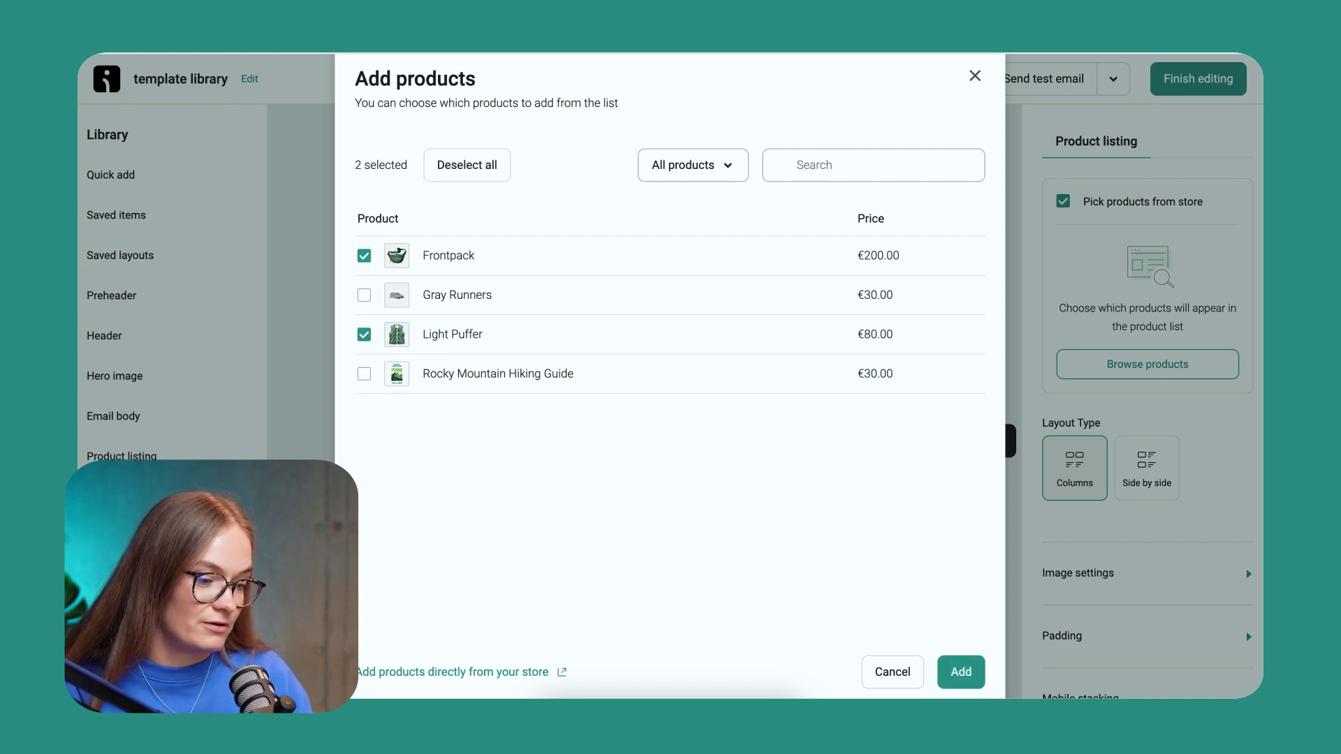
pyautogui.click(966, 659)
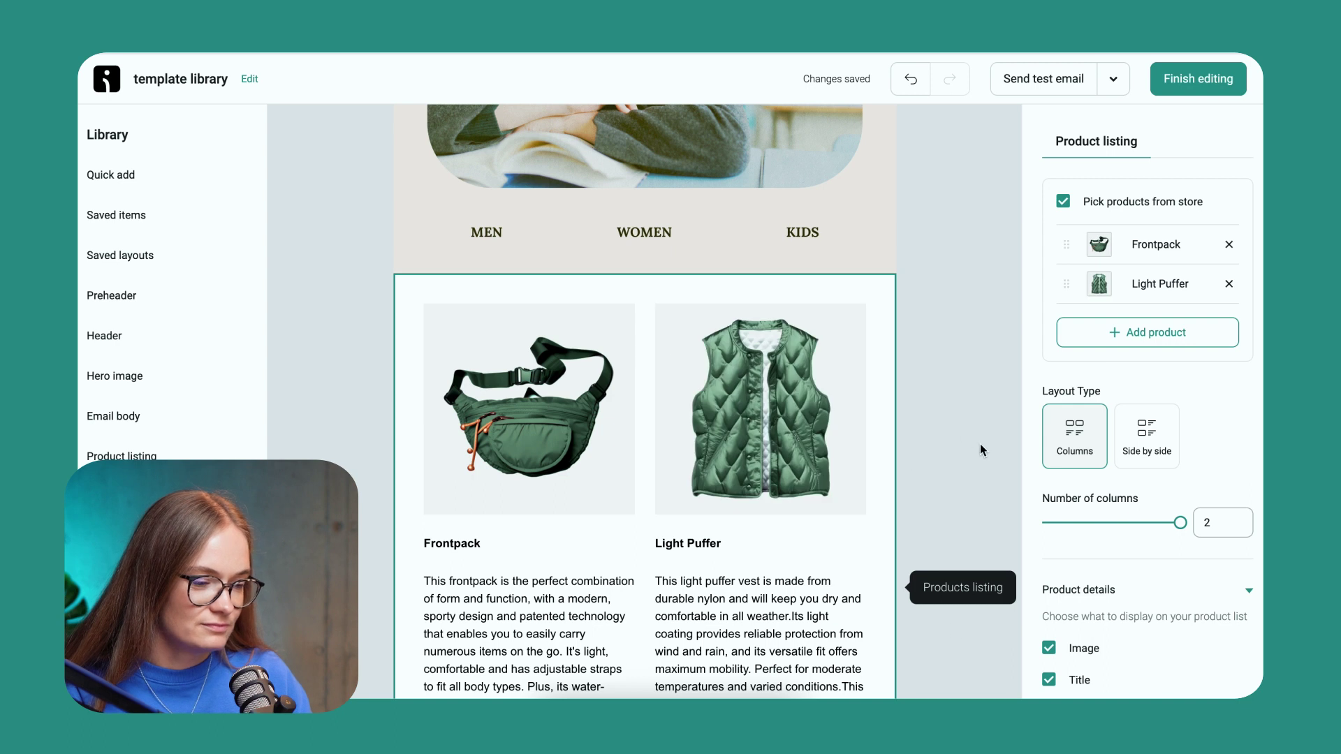
pyautogui.scroll(-3, 981, 444)
pyautogui.scroll(-2, 980, 446)
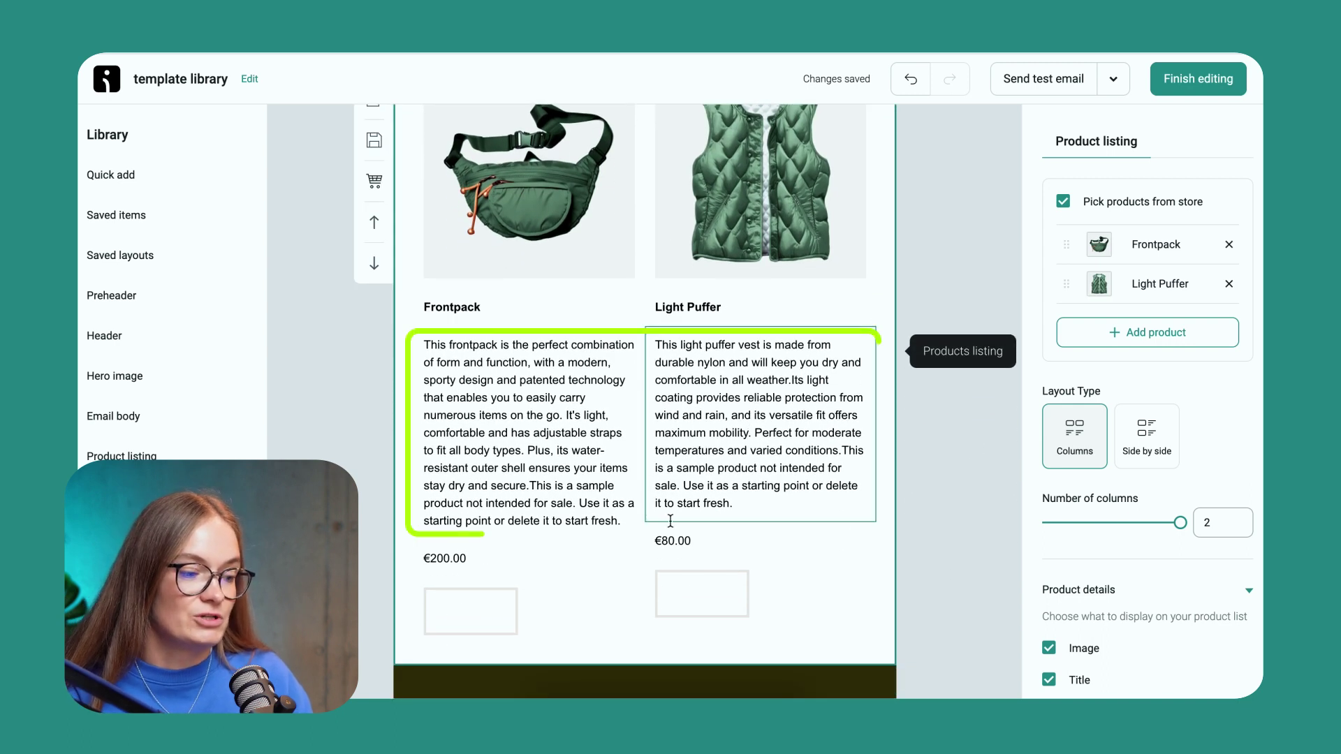
# Step: Set the Shop now buttons to the Tertiary button style, showing solid black buttons
pyautogui.click(713, 589)
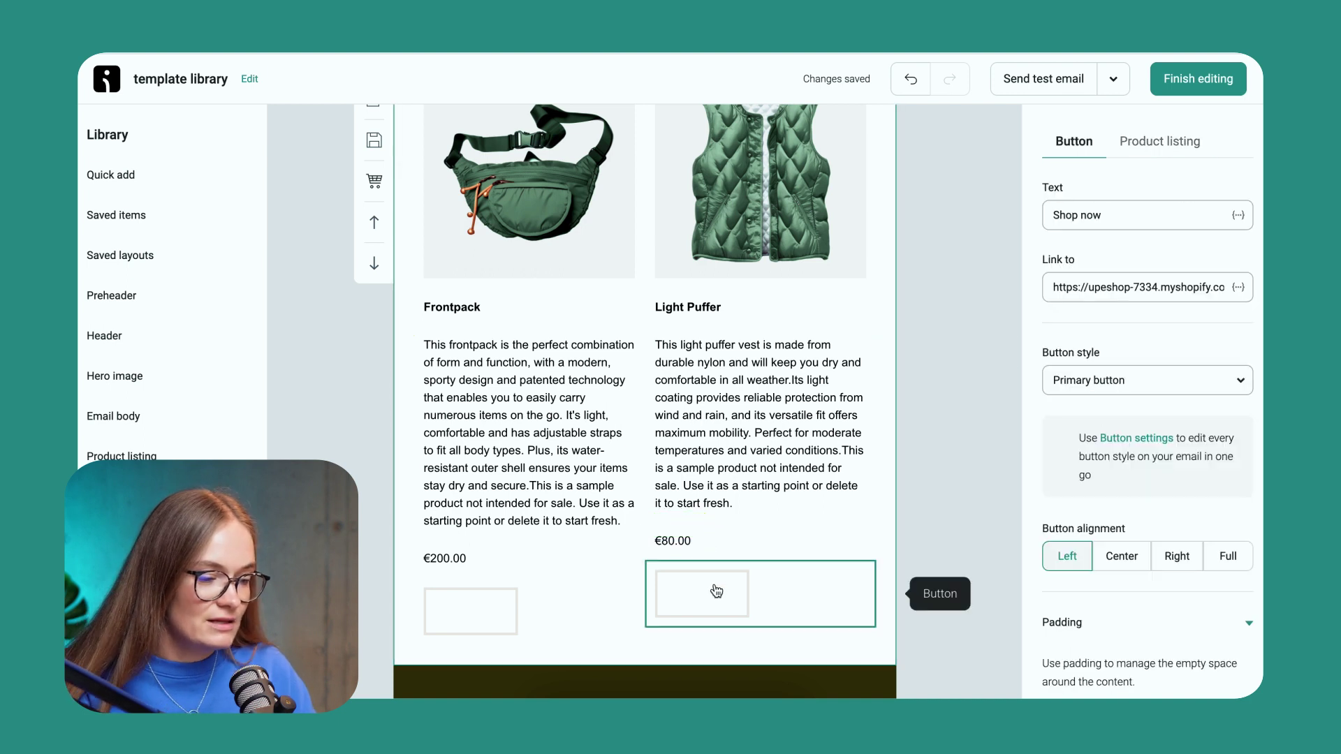
pyautogui.click(1116, 380)
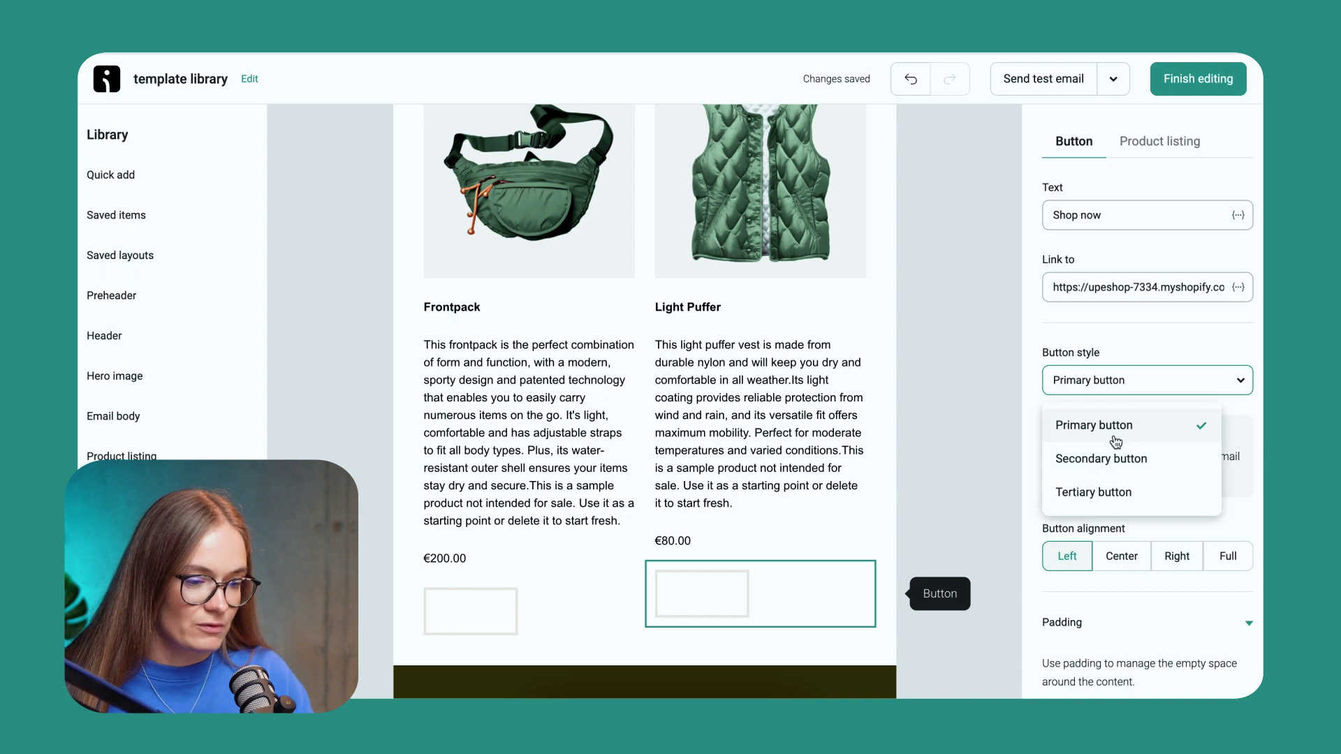
pyautogui.click(1121, 458)
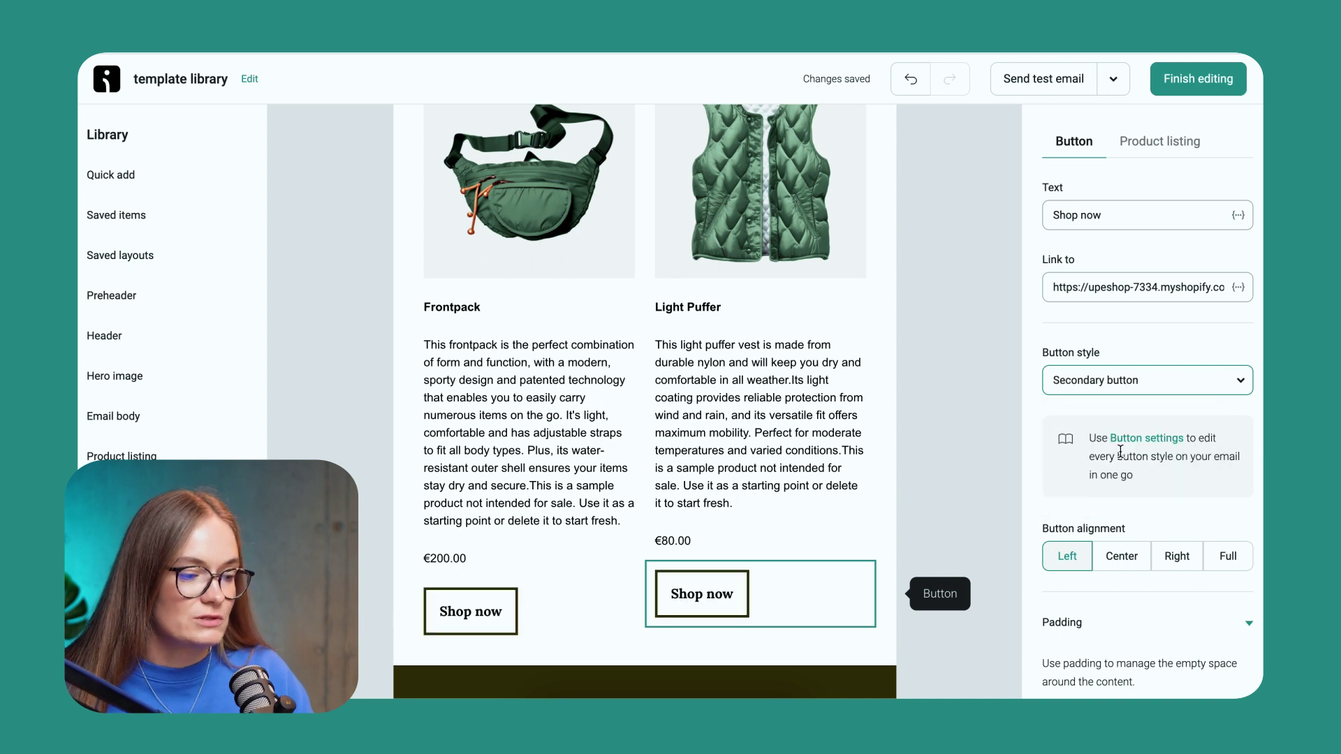
pyautogui.click(1132, 382)
pyautogui.click(1092, 488)
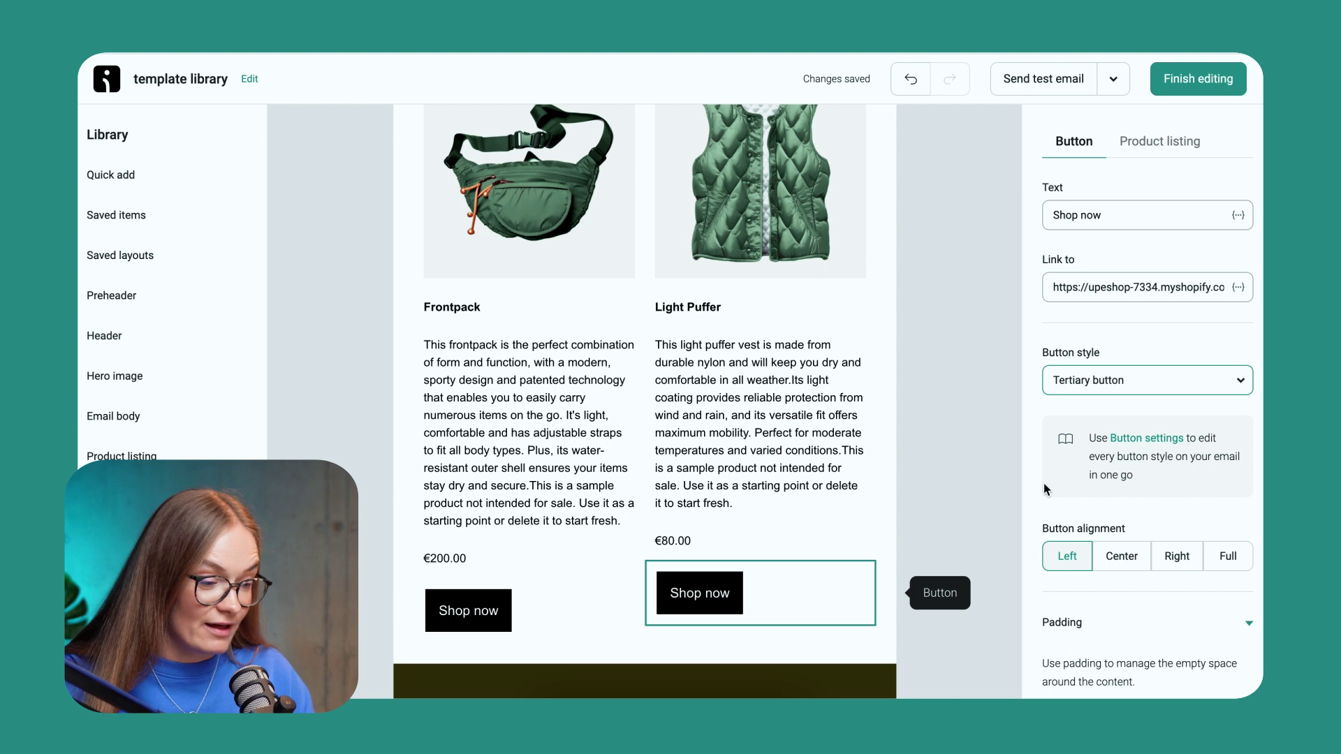
# Step: Untick Description in the product listing's Product details, leaving image, title, price and button
pyautogui.scroll(-2, 848, 392)
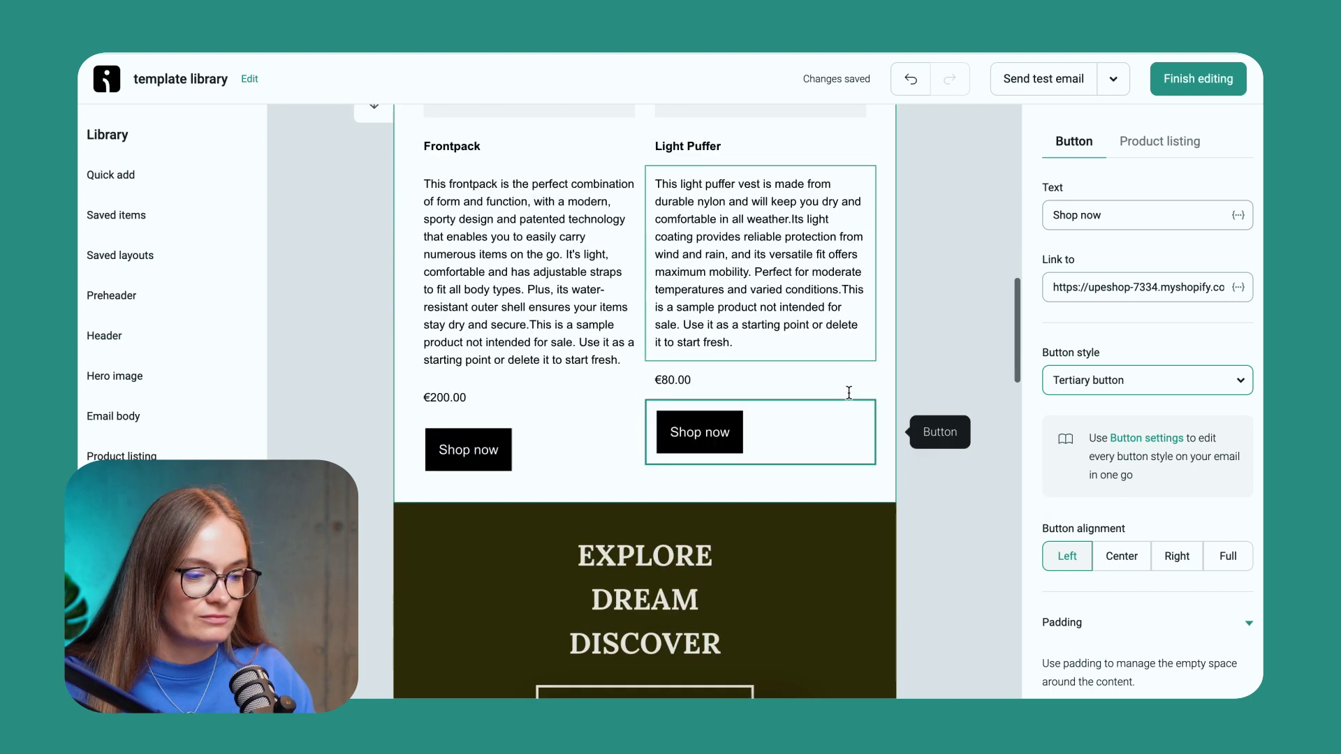
pyautogui.click(883, 284)
pyautogui.click(806, 291)
pyautogui.scroll(-5, 1073, 513)
pyautogui.scroll(4, 1073, 513)
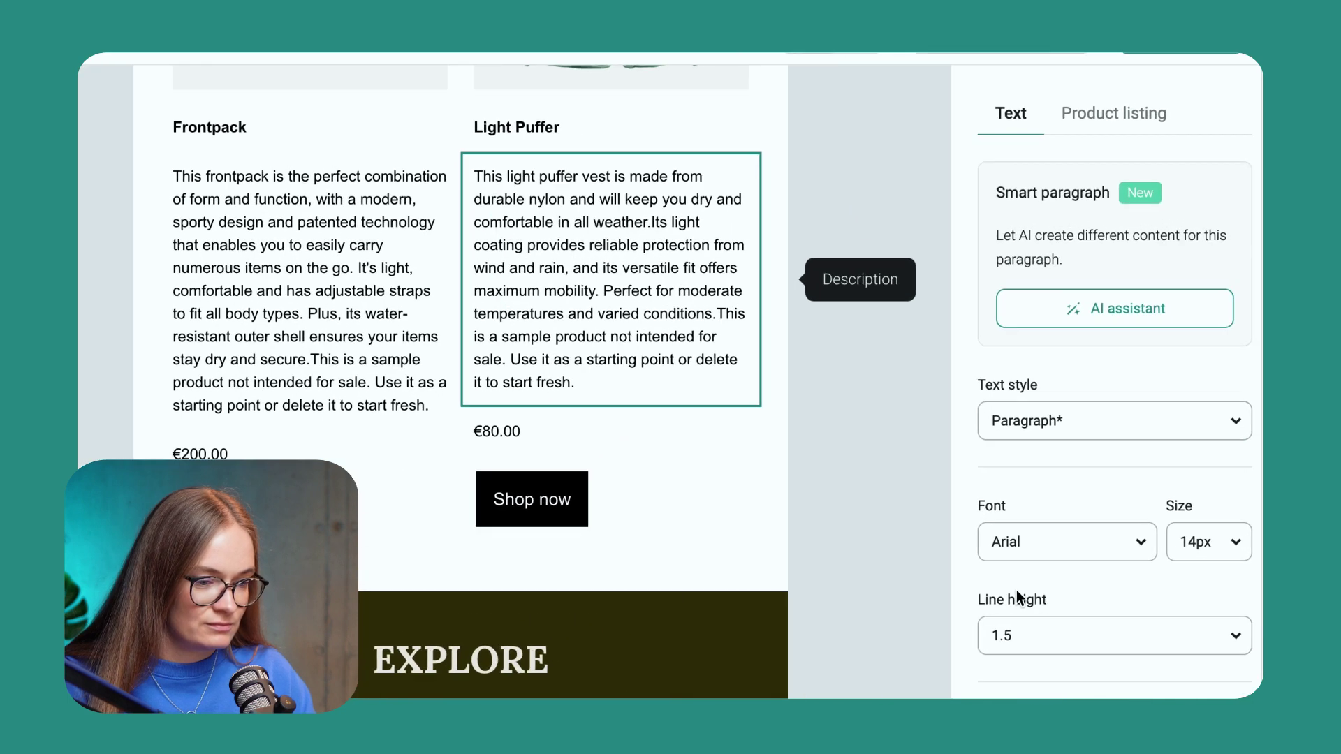
pyautogui.click(1118, 118)
pyautogui.scroll(-5, 1036, 564)
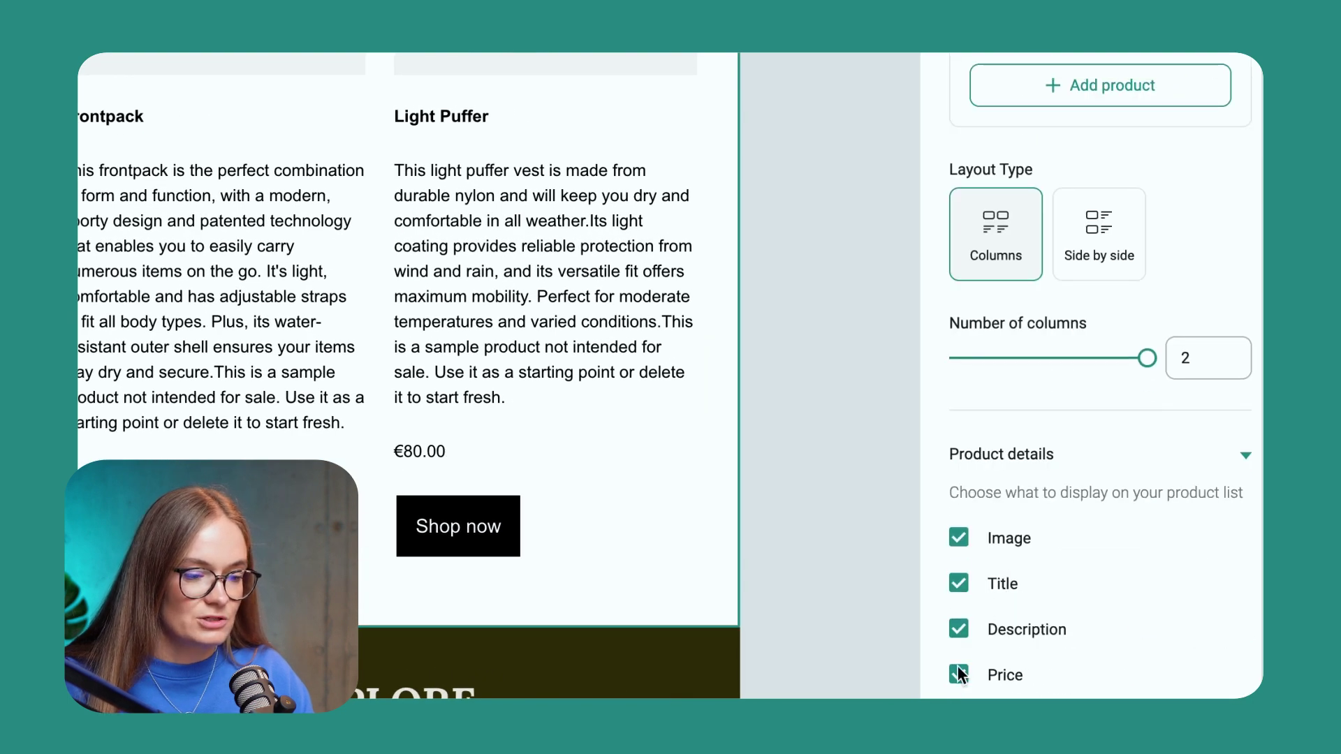
pyautogui.click(958, 628)
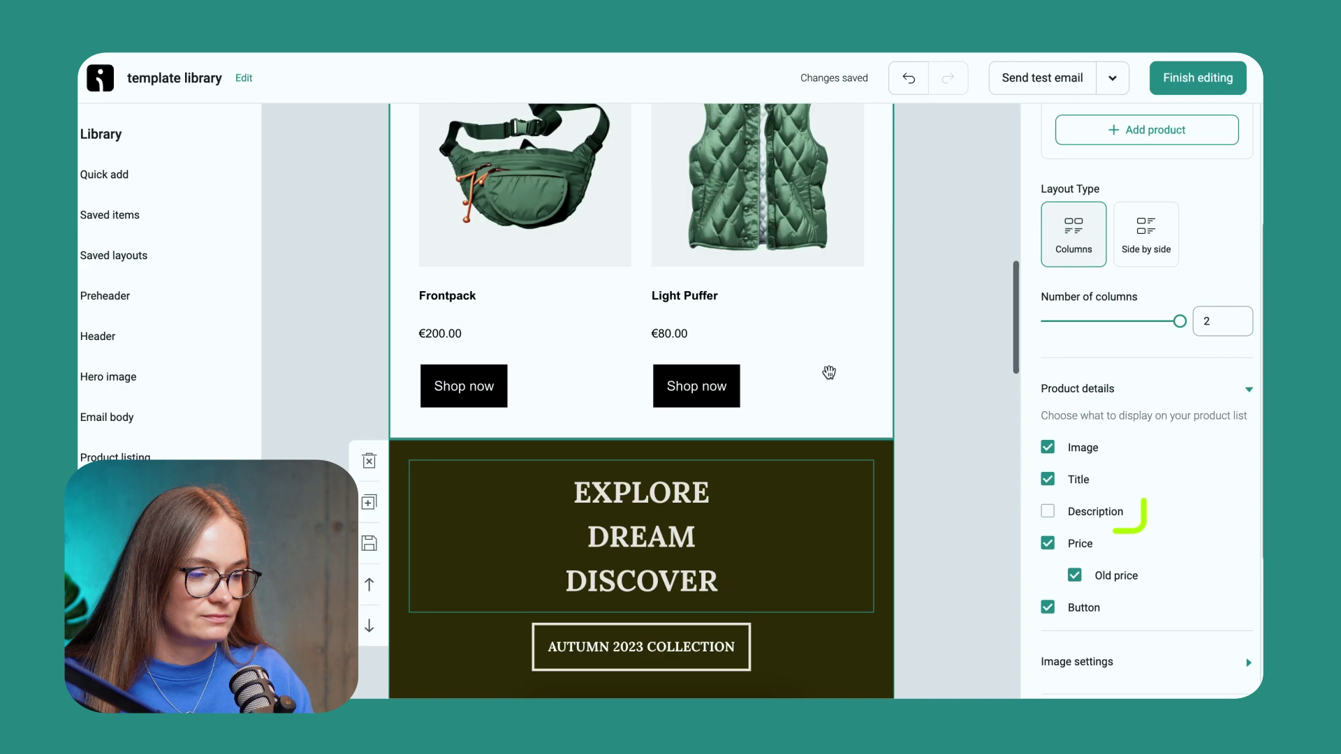
pyautogui.scroll(2, 829, 372)
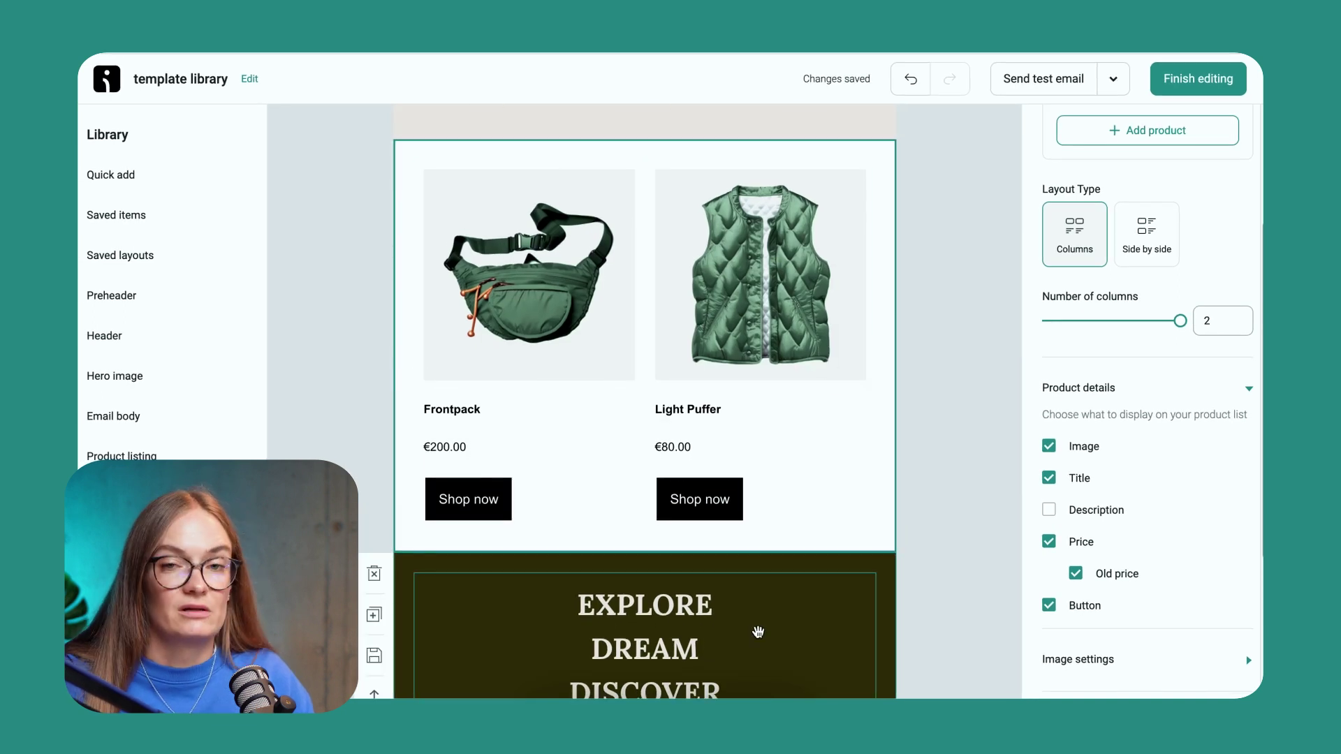
# Step: Delete the dark EXPLORE DREAM DISCOVER layout from the email
pyautogui.scroll(1, 717, 520)
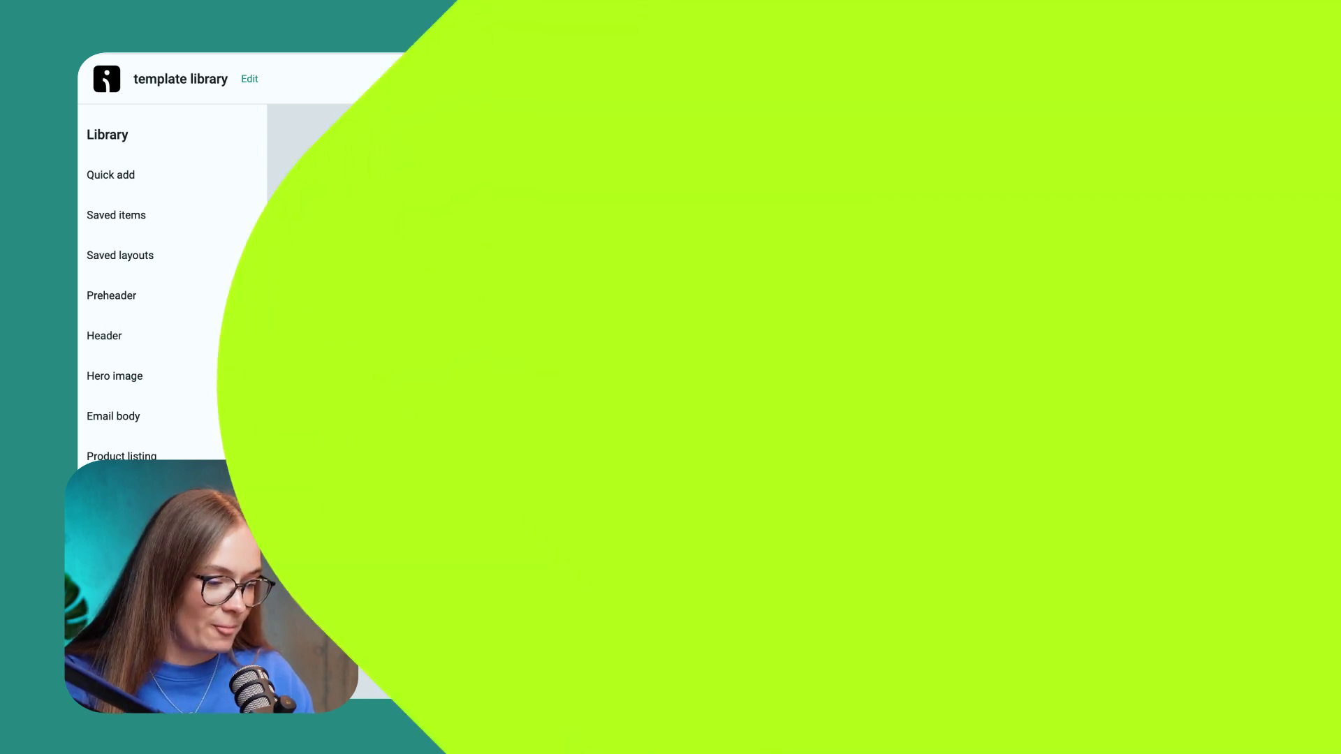
pyautogui.scroll(-5, 882, 449)
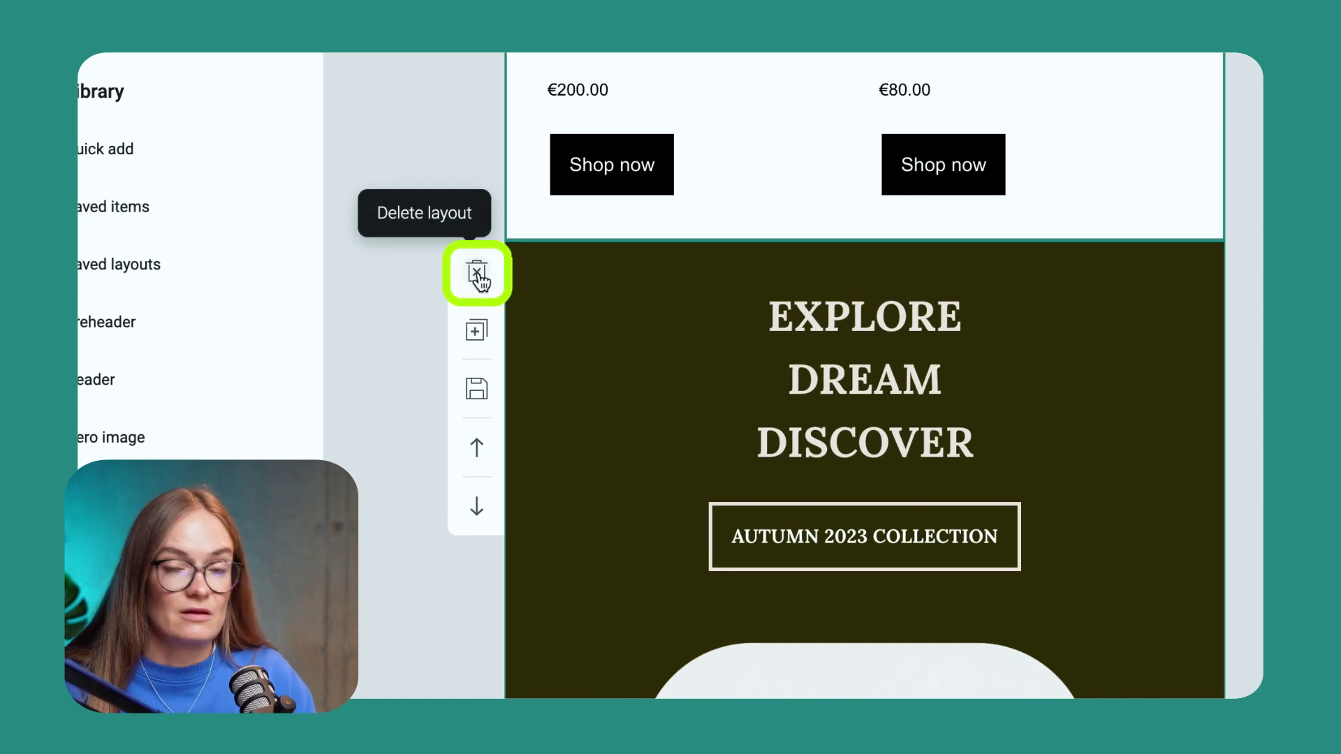
pyautogui.click(478, 274)
pyautogui.scroll(5, 978, 412)
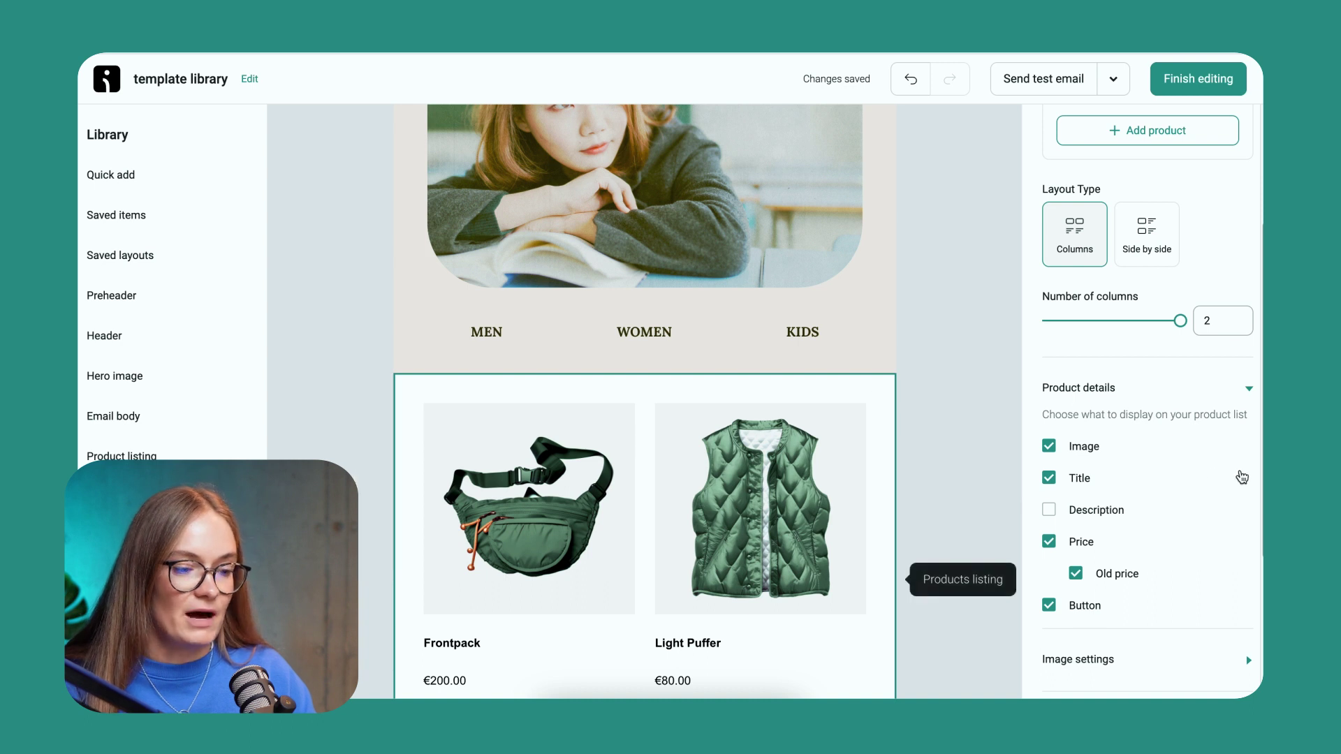
pyautogui.scroll(-4, 1191, 473)
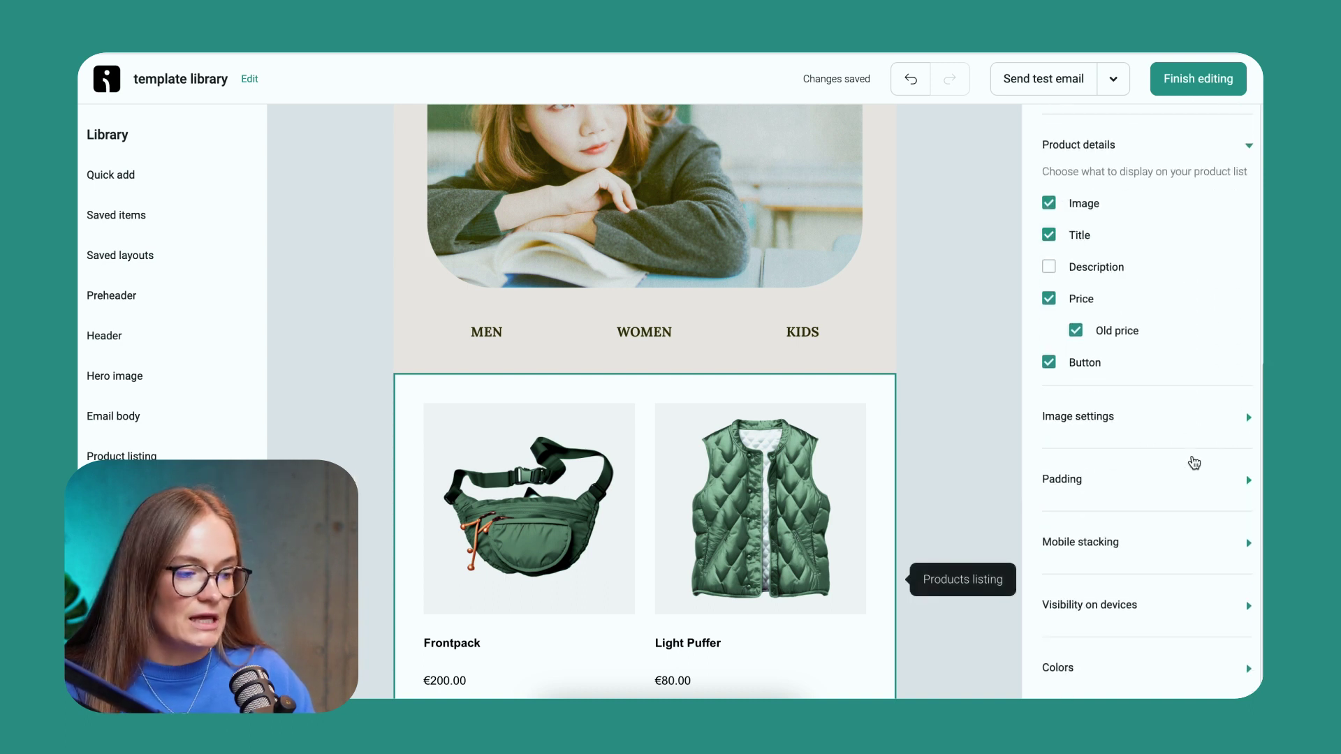
# Step: Copy #ECE7E1 from the navigation block and apply it as the product listing's background color
pyautogui.click(897, 332)
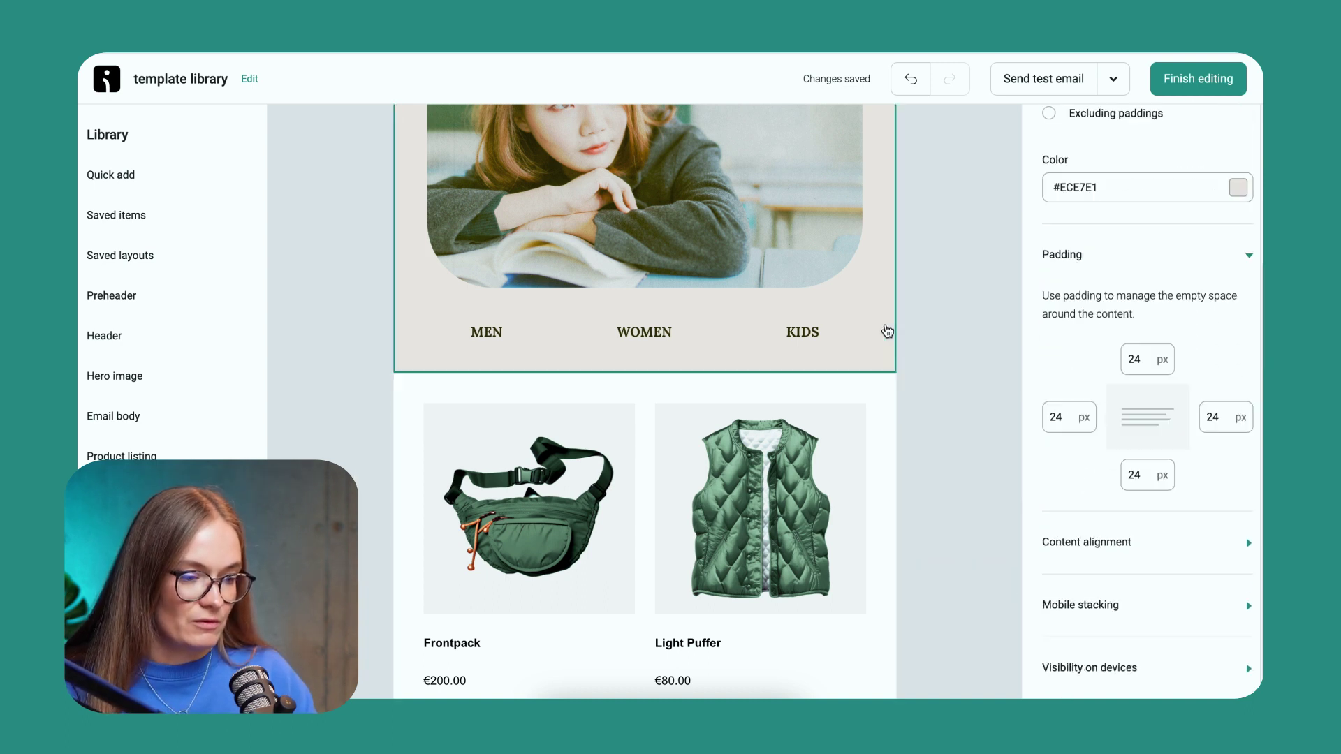
pyautogui.moveTo(1044, 169); pyautogui.dragTo(876, 168)
pyautogui.hotkey('ctrl', 'c')
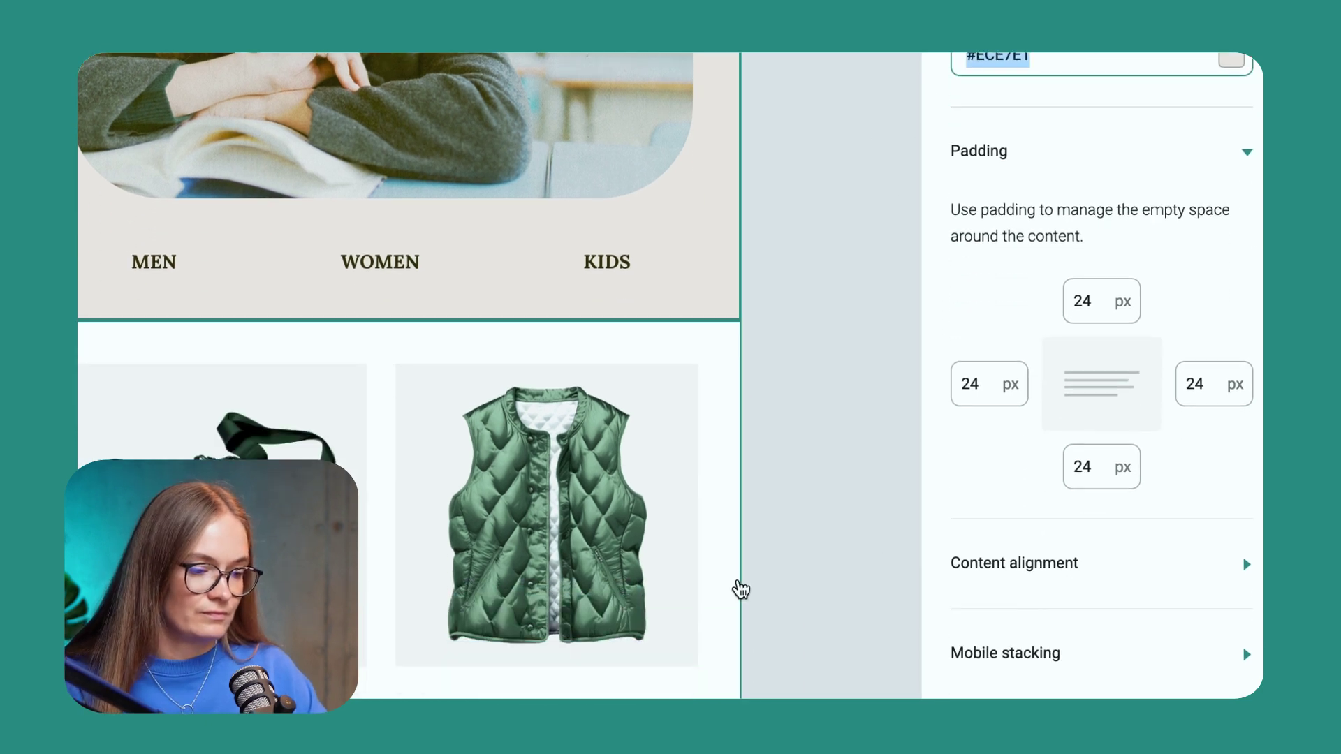
pyautogui.click(731, 681)
pyautogui.scroll(-5, 1182, 564)
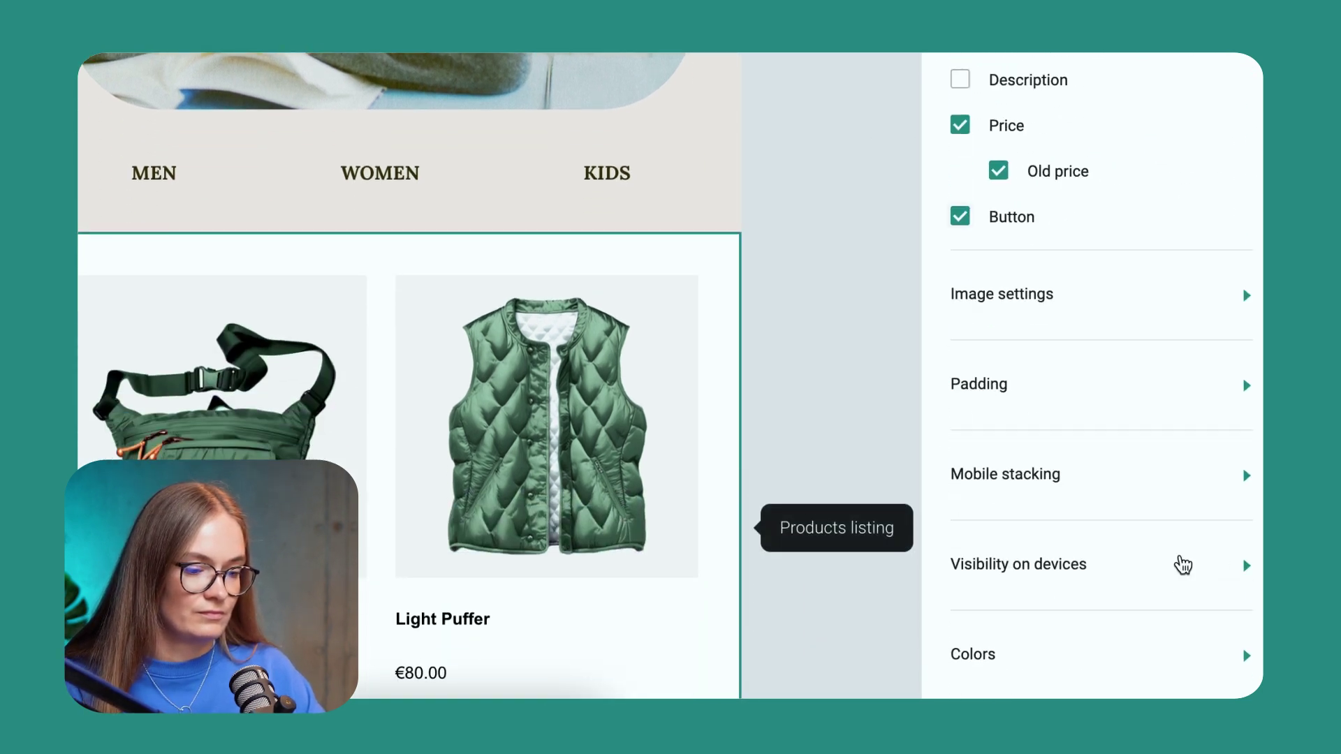
pyautogui.click(1159, 649)
pyautogui.click(1011, 648)
pyautogui.hotkey('ctrl', 'v')
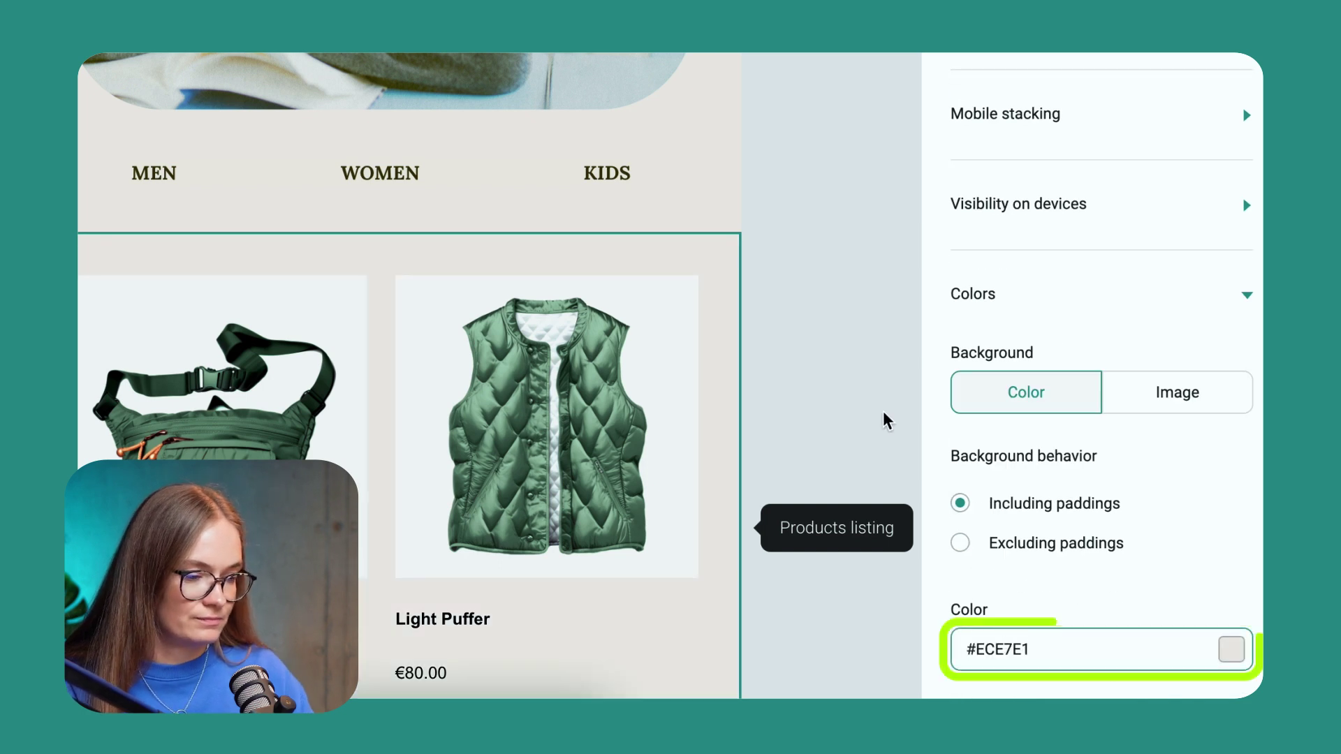
pyautogui.click(886, 363)
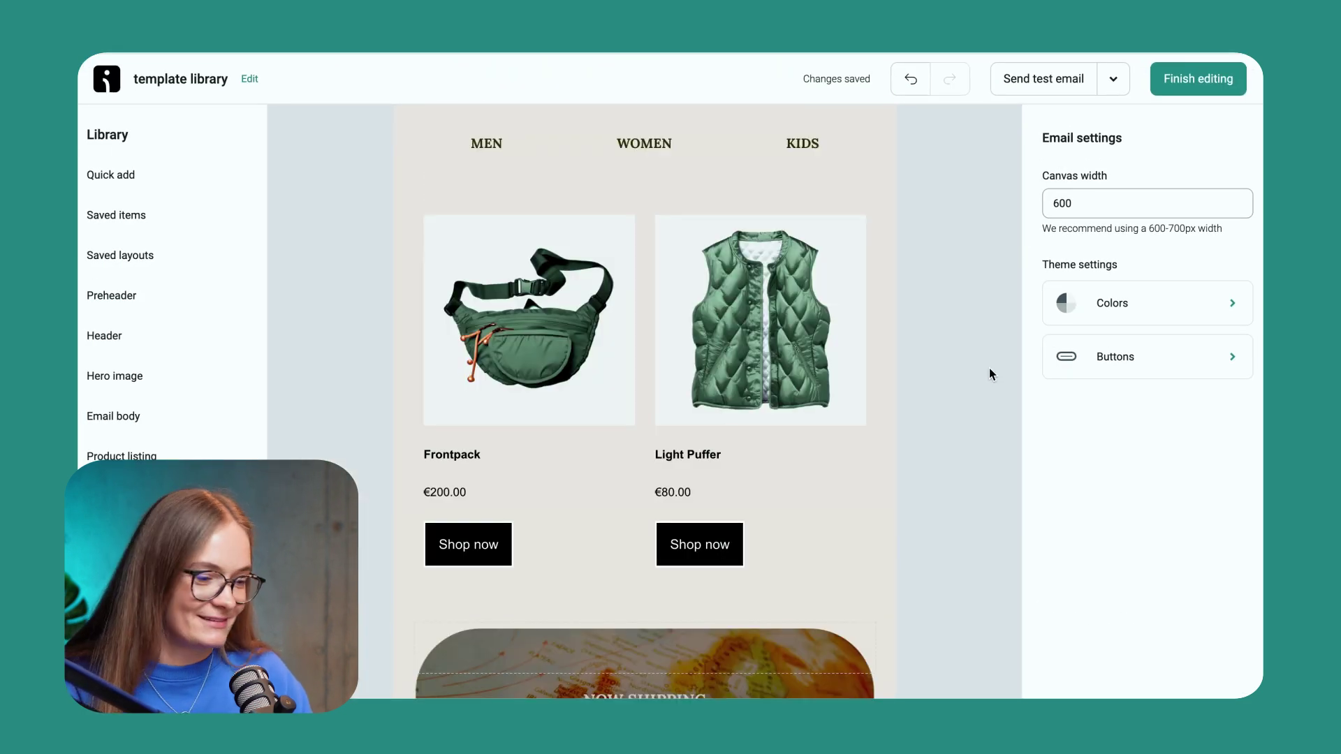
# Step: Delete the latest collection section with its three blazers and SHOP NOW button
pyautogui.scroll(-8, 989, 367)
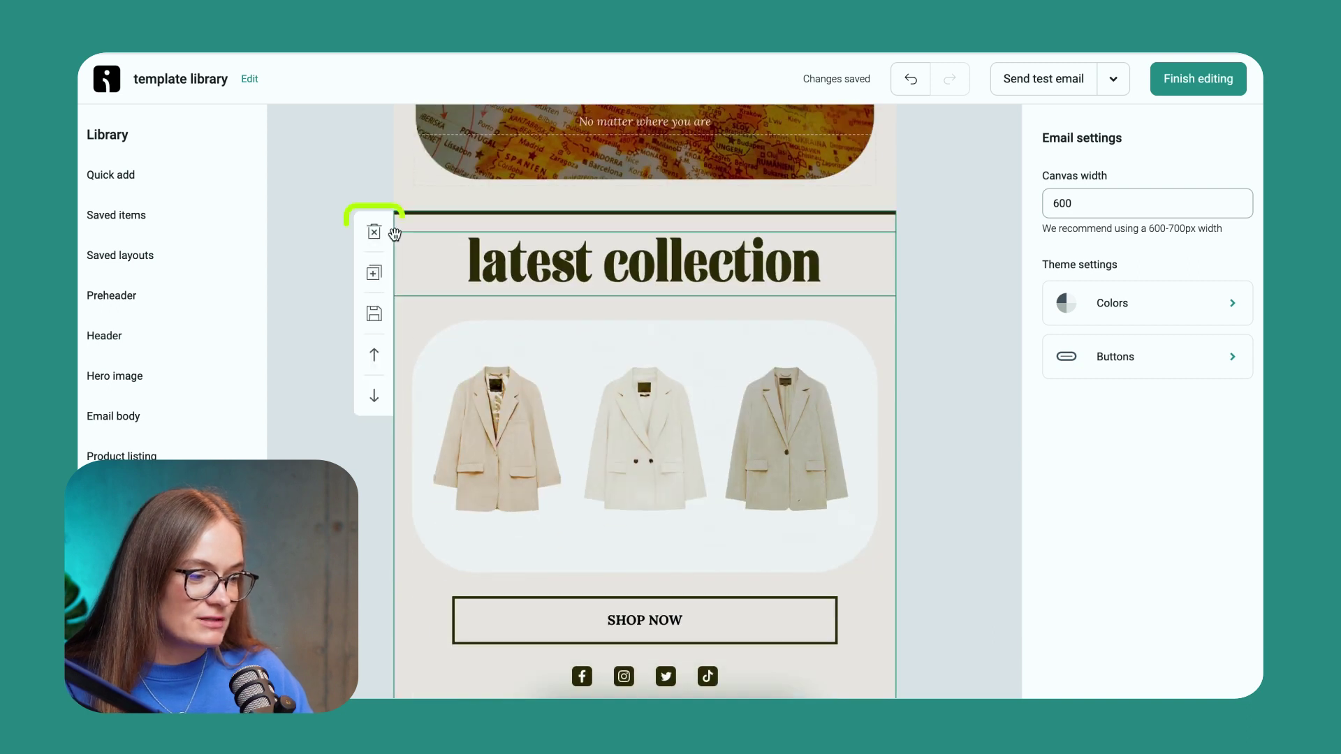
pyautogui.click(368, 231)
pyautogui.scroll(1, 959, 329)
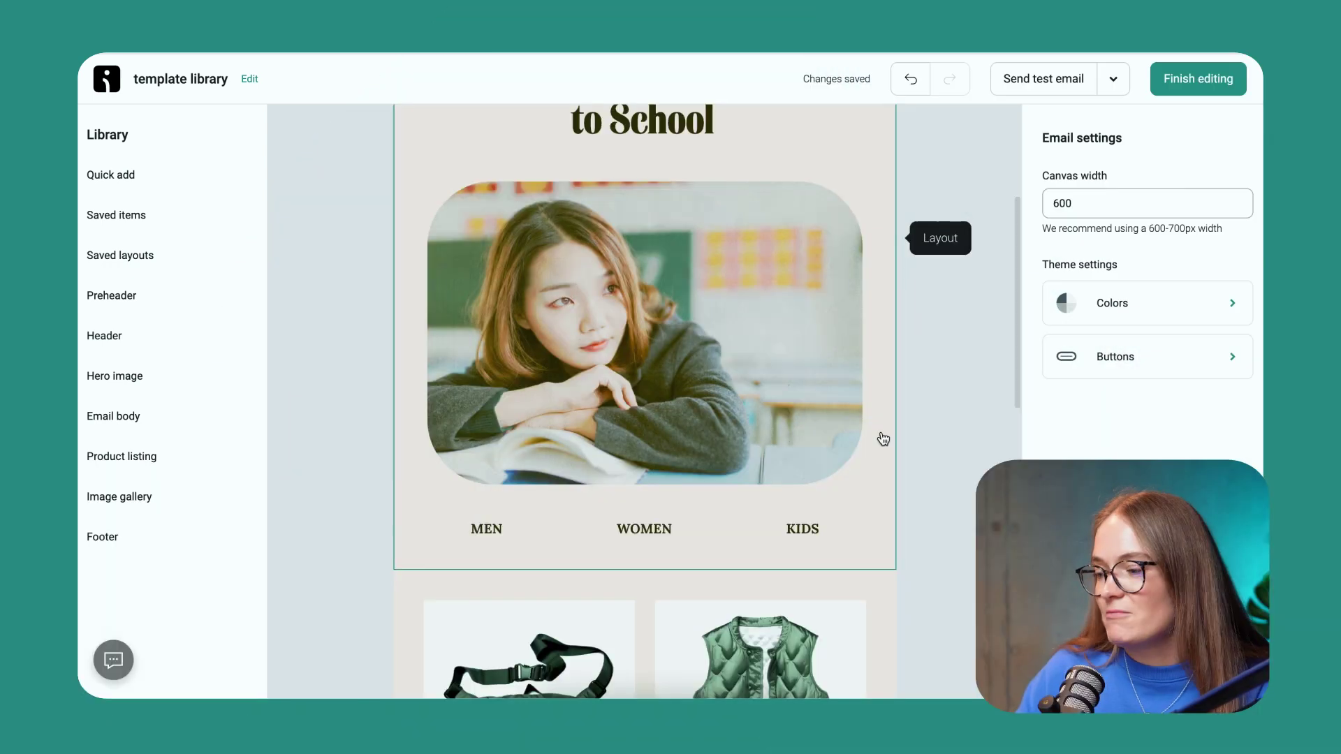
pyautogui.scroll(-3, 309, 295)
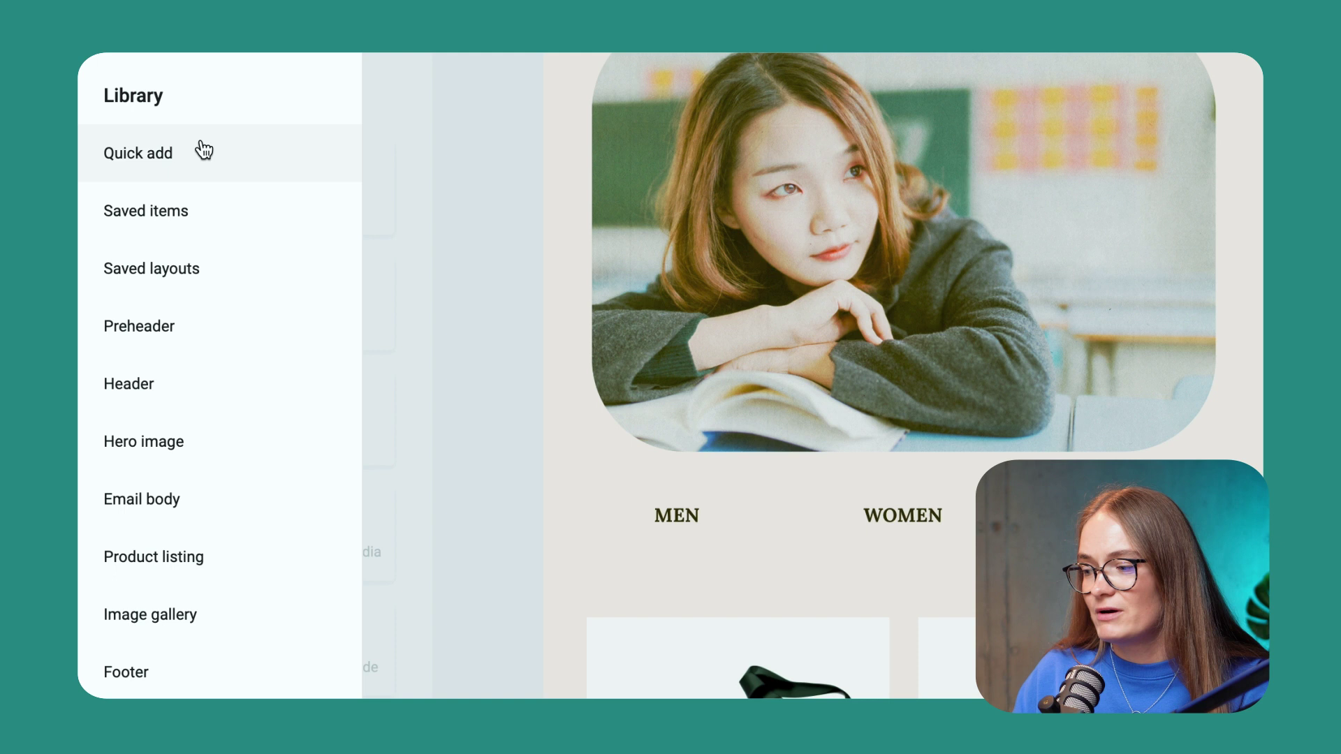
# Step: Drop a Text block from Quick add directly beneath the MEN, WOMEN, KIDS links
pyautogui.click(154, 172)
pyautogui.moveTo(465, 199); pyautogui.dragTo(863, 596)
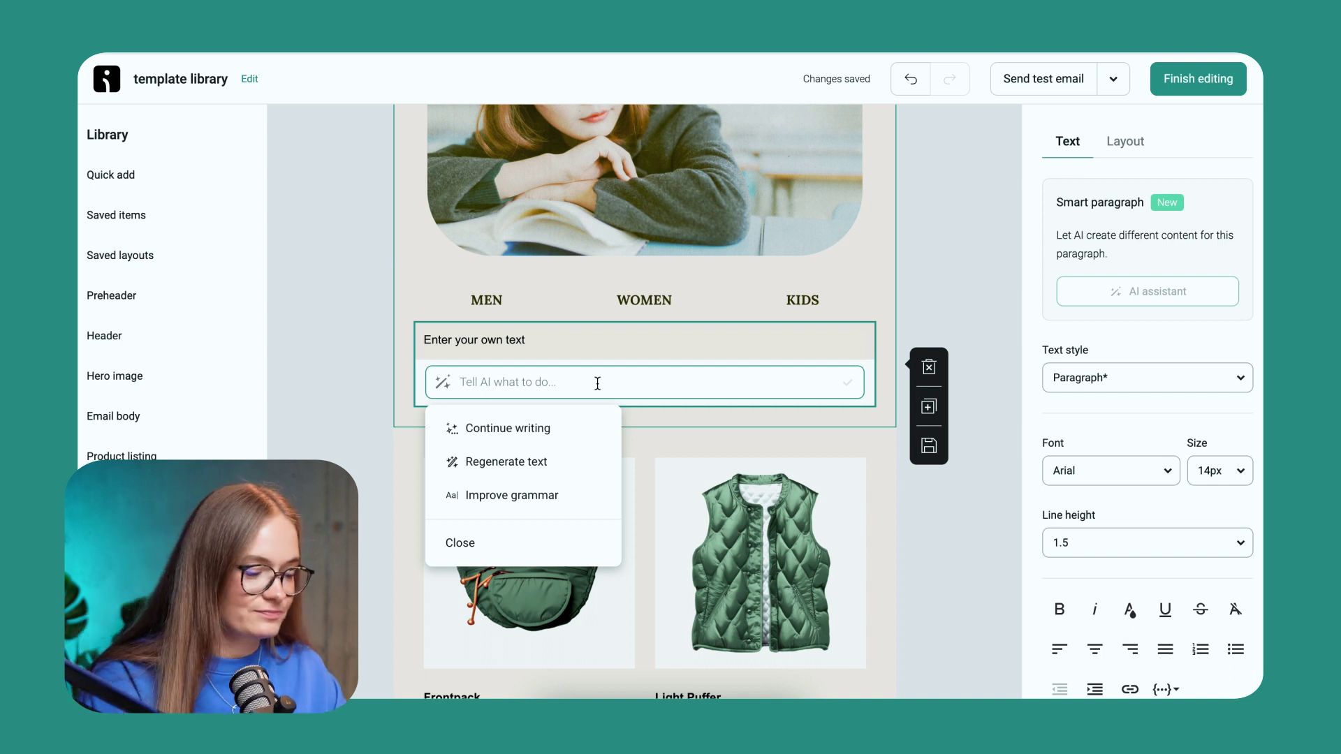
# Step: Have the AI write a back-to-school mountain apparel description, then delete its first sentence
pyautogui.write('write me a description a')
pyautogui.write('bout back to school promotion')
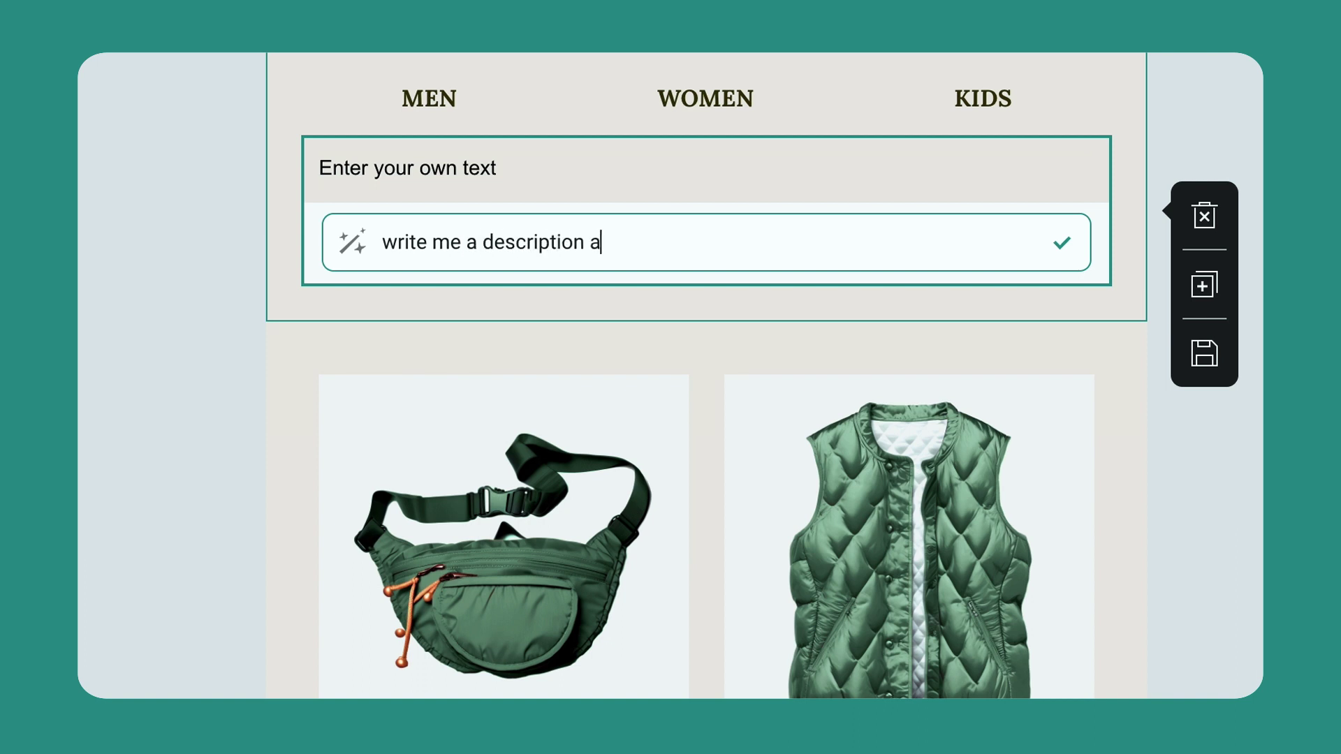
pyautogui.write(' and mountain apparel')
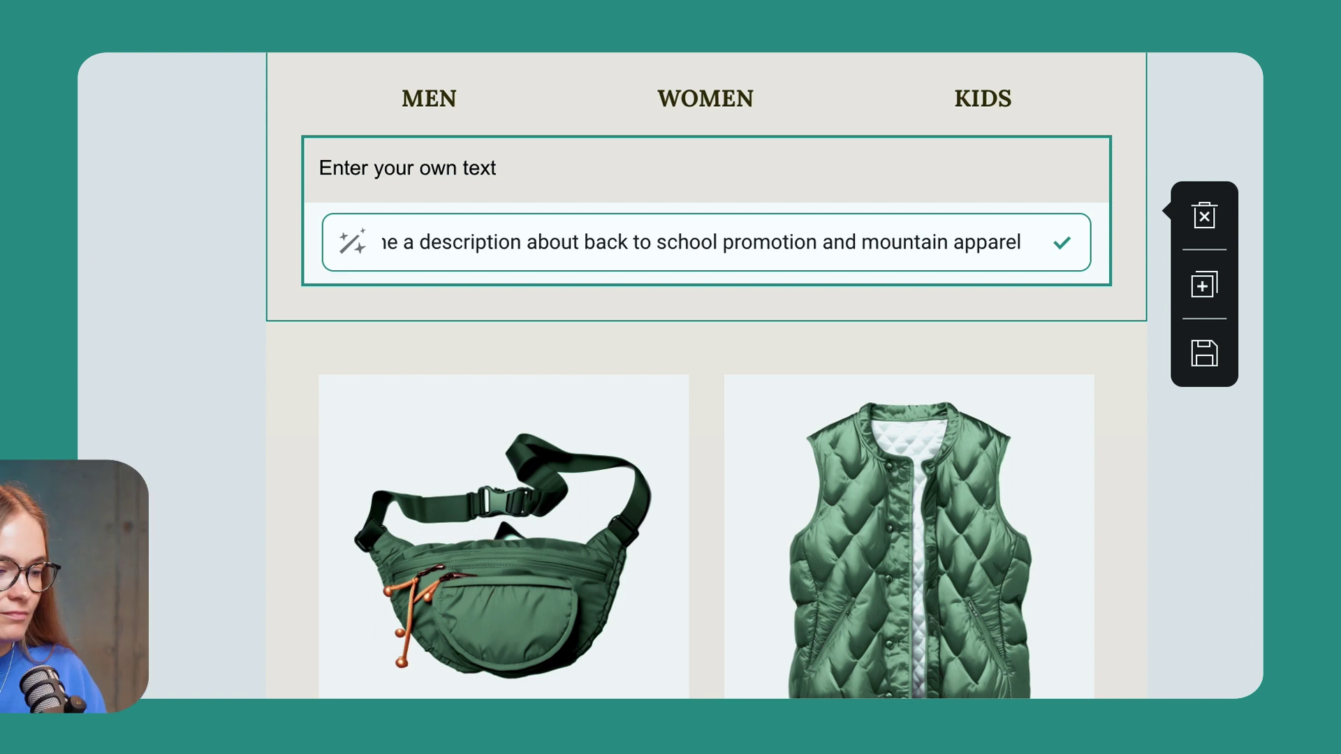
pyautogui.press('Return')
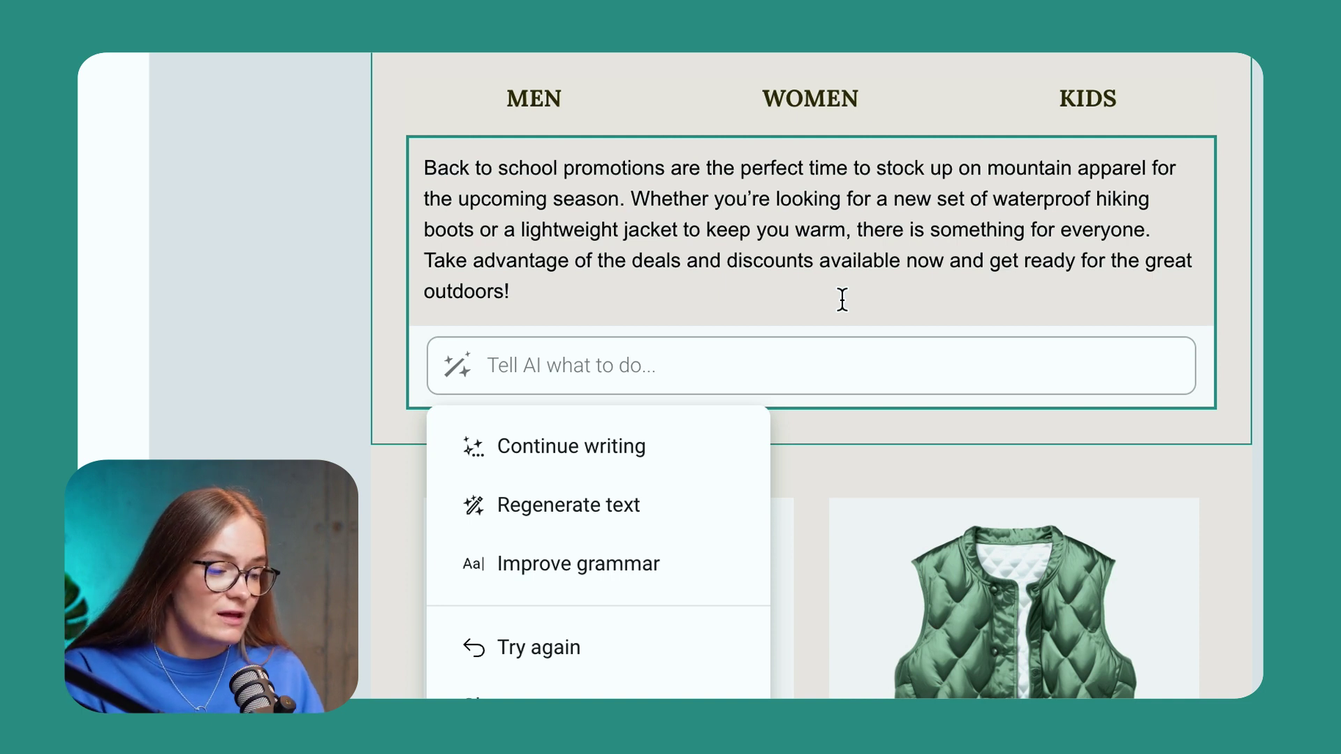
pyautogui.moveTo(631, 198); pyautogui.dragTo(420, 173)
pyautogui.press('BackSpace')
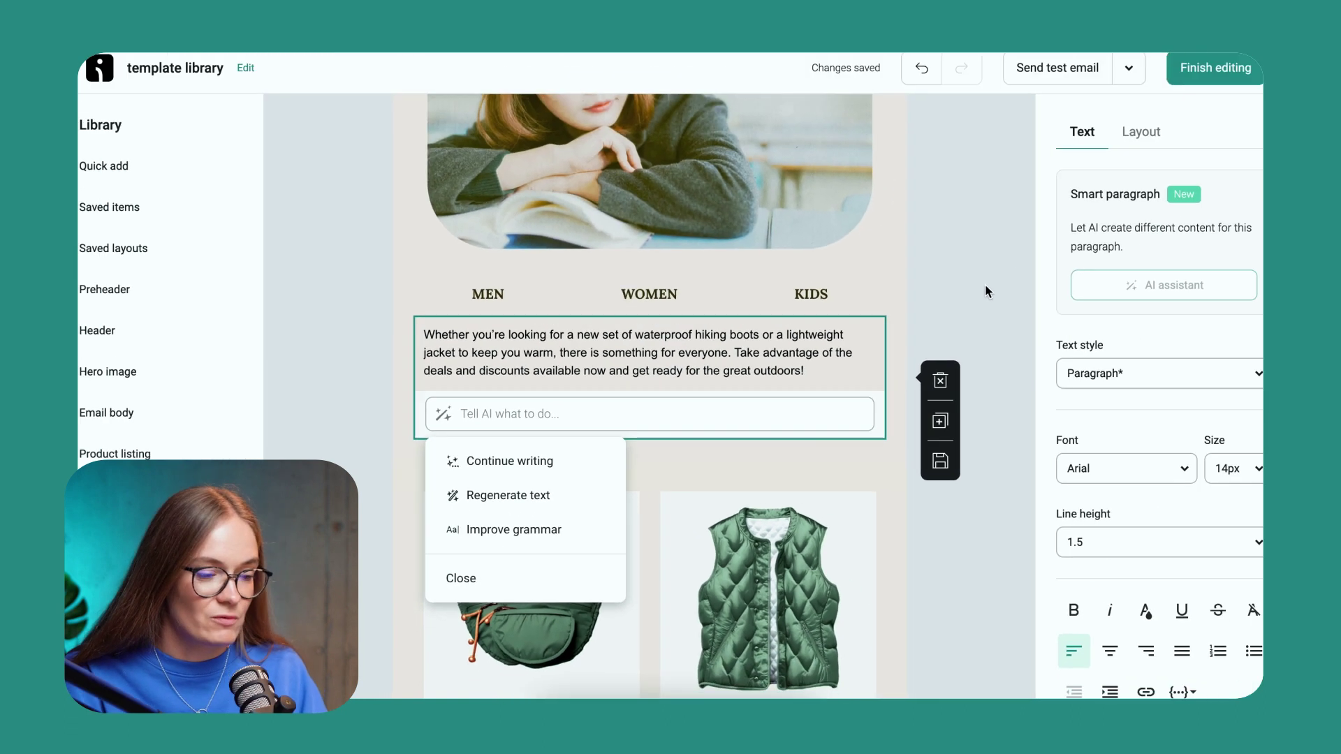
pyautogui.click(972, 293)
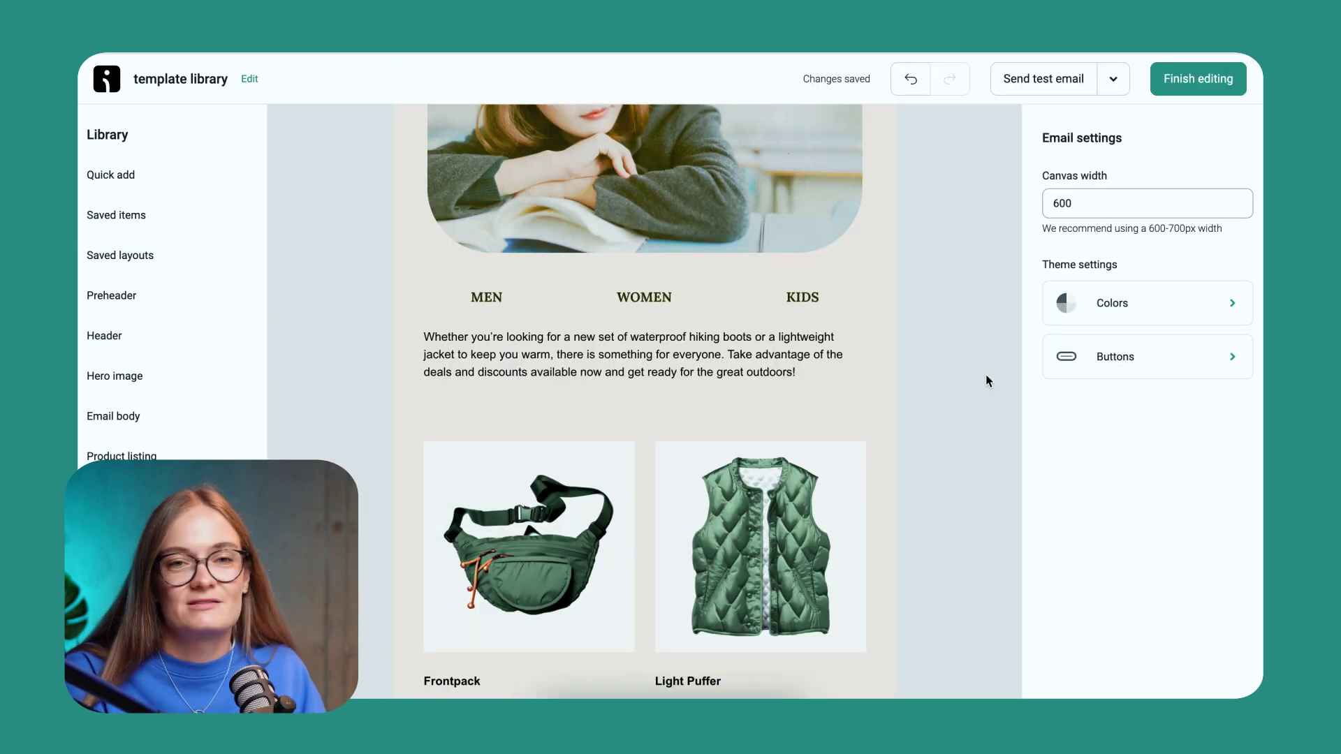
# Step: Set the product listing block's top padding to 0
pyautogui.click(862, 426)
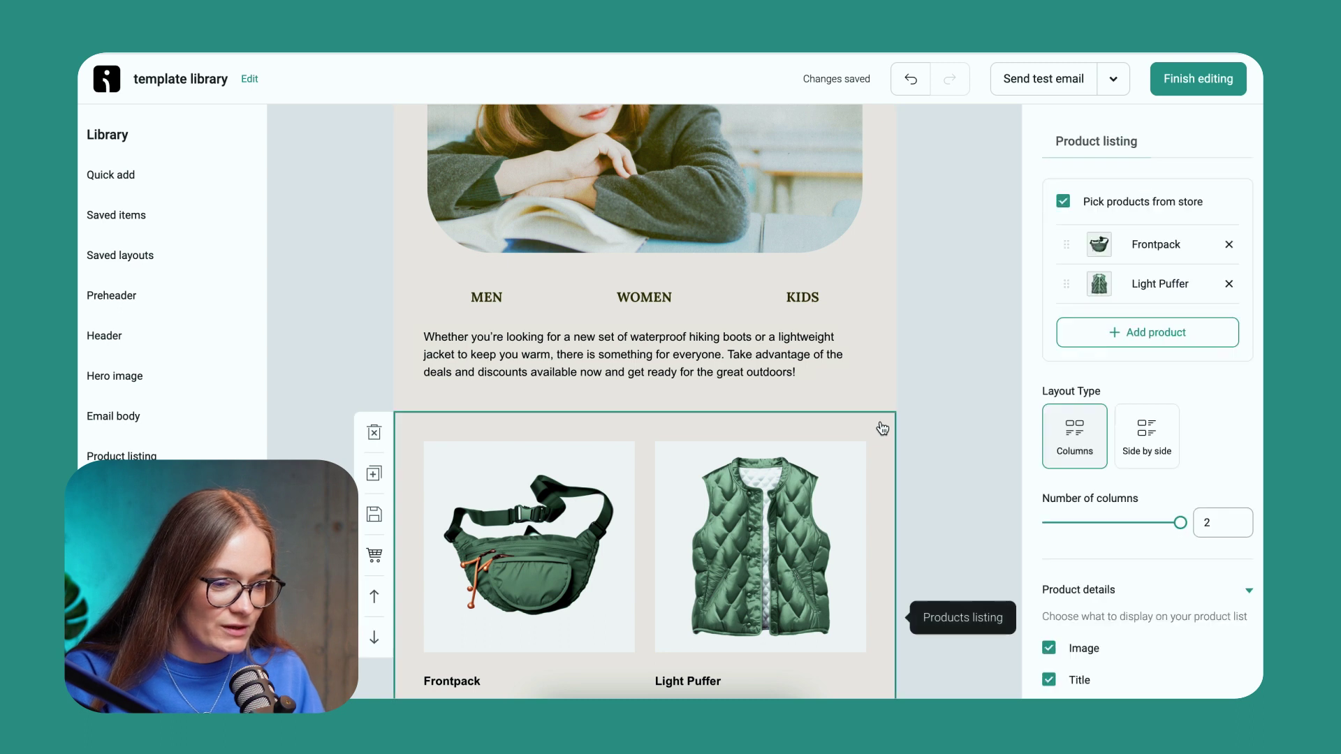
pyautogui.scroll(-4, 1075, 482)
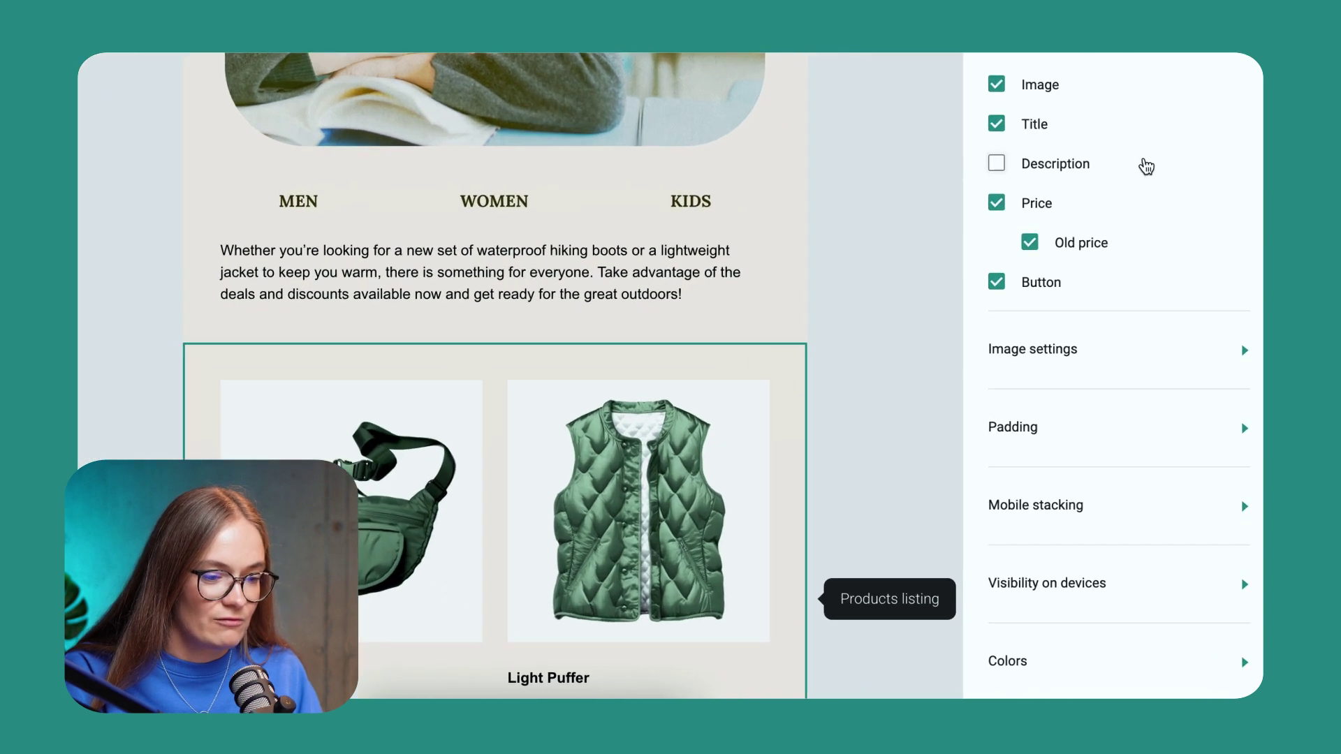
pyautogui.click(1066, 347)
pyautogui.click(1030, 500)
pyautogui.doubleClick(1030, 499)
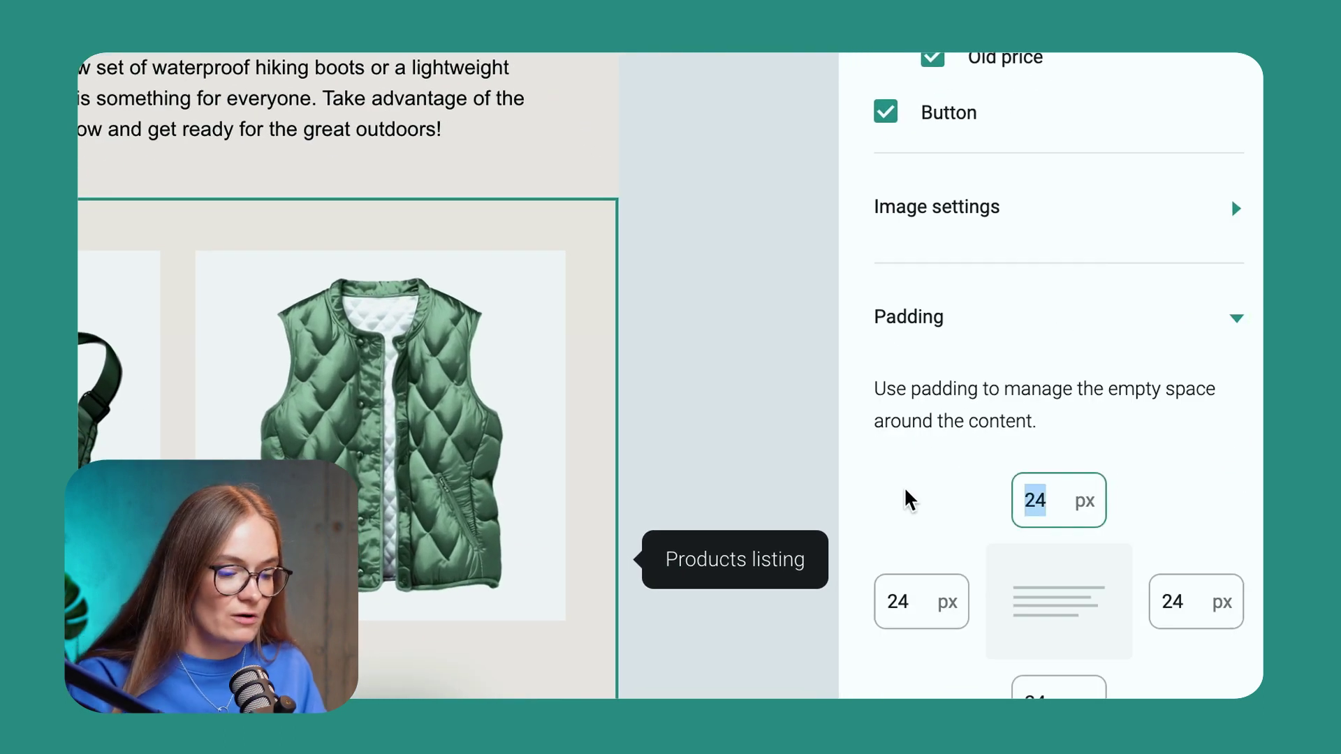
pyautogui.write('0')
# Step: Set the text section's bottom padding to 0 and review the email
pyautogui.click(349, 160)
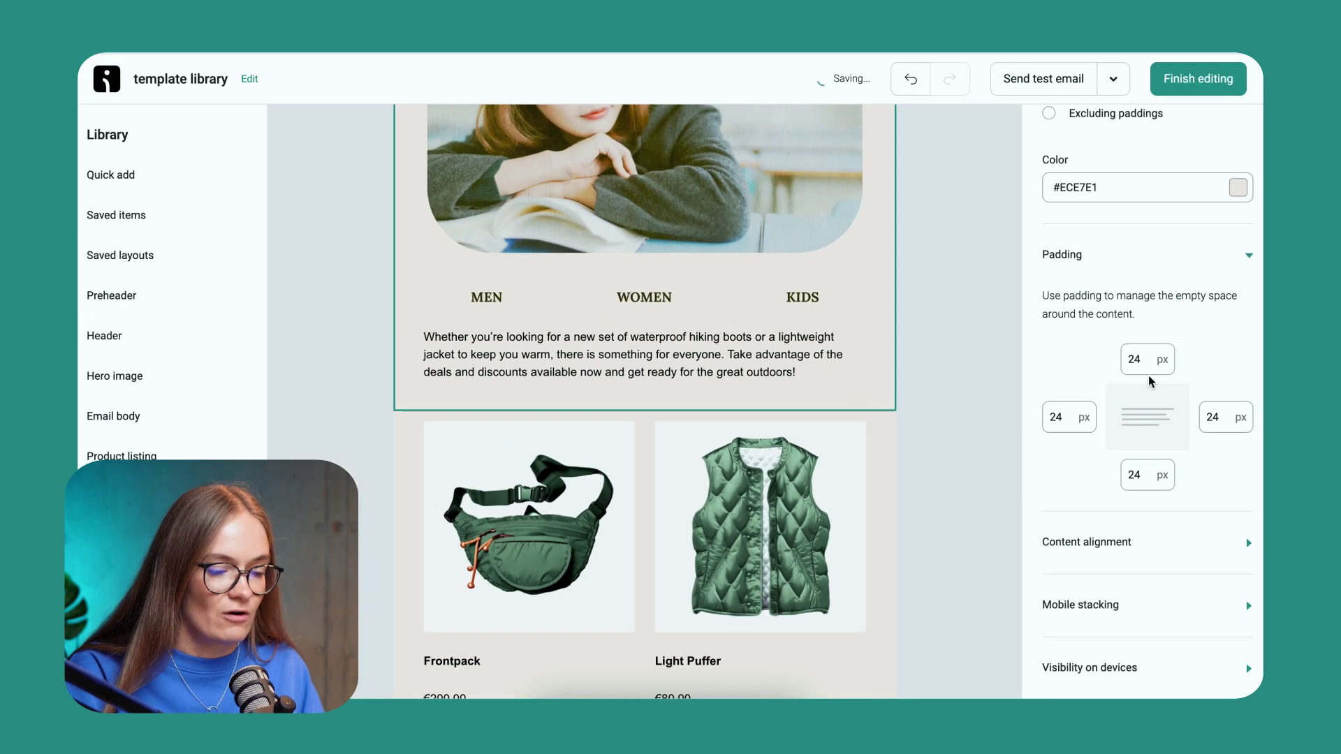
pyautogui.doubleClick(1133, 475)
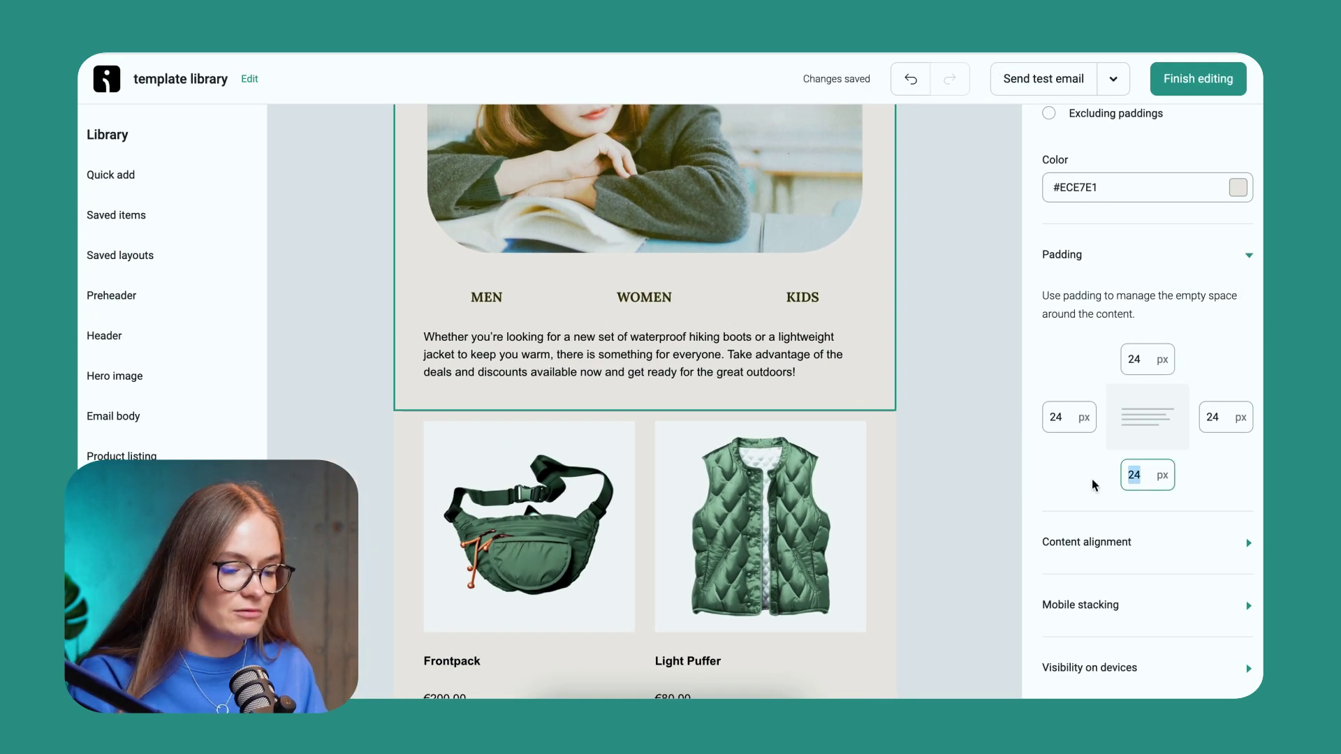
pyautogui.write('0')
pyautogui.click(911, 459)
pyautogui.scroll(7, 911, 459)
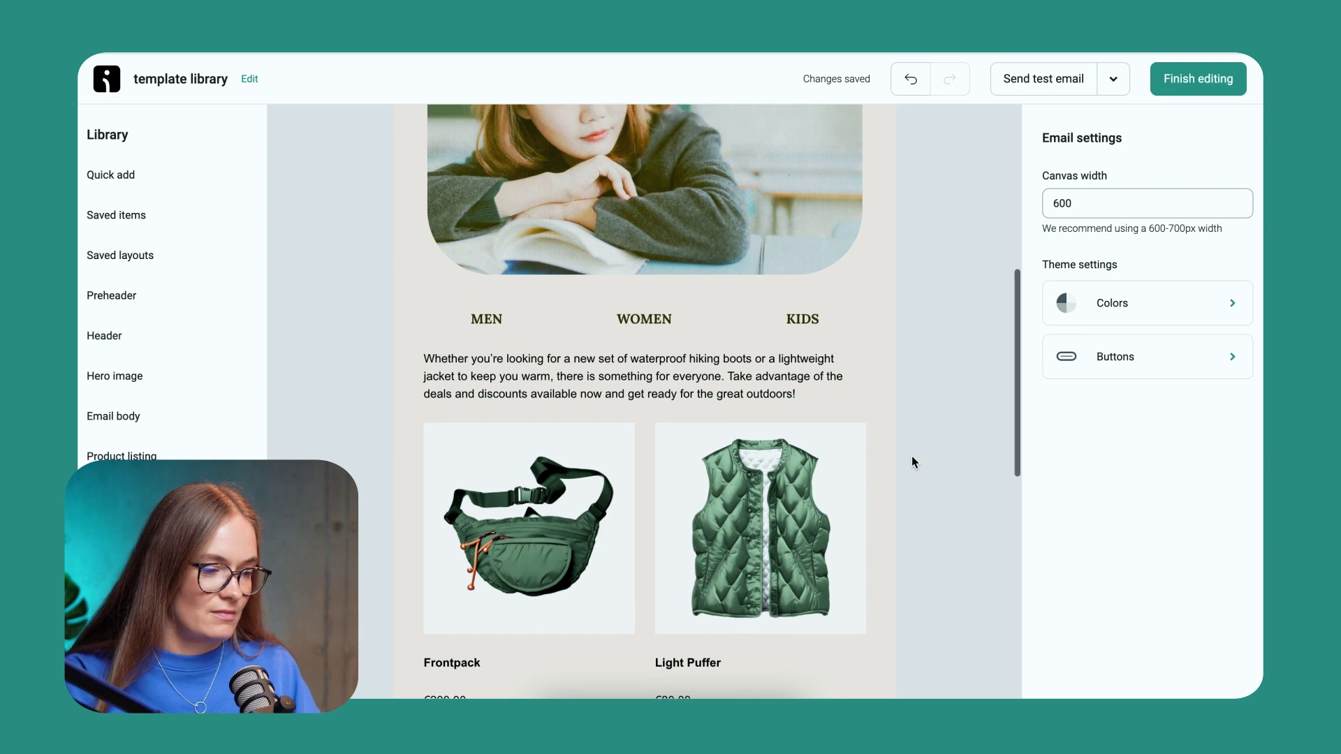
pyautogui.scroll(-3, 912, 462)
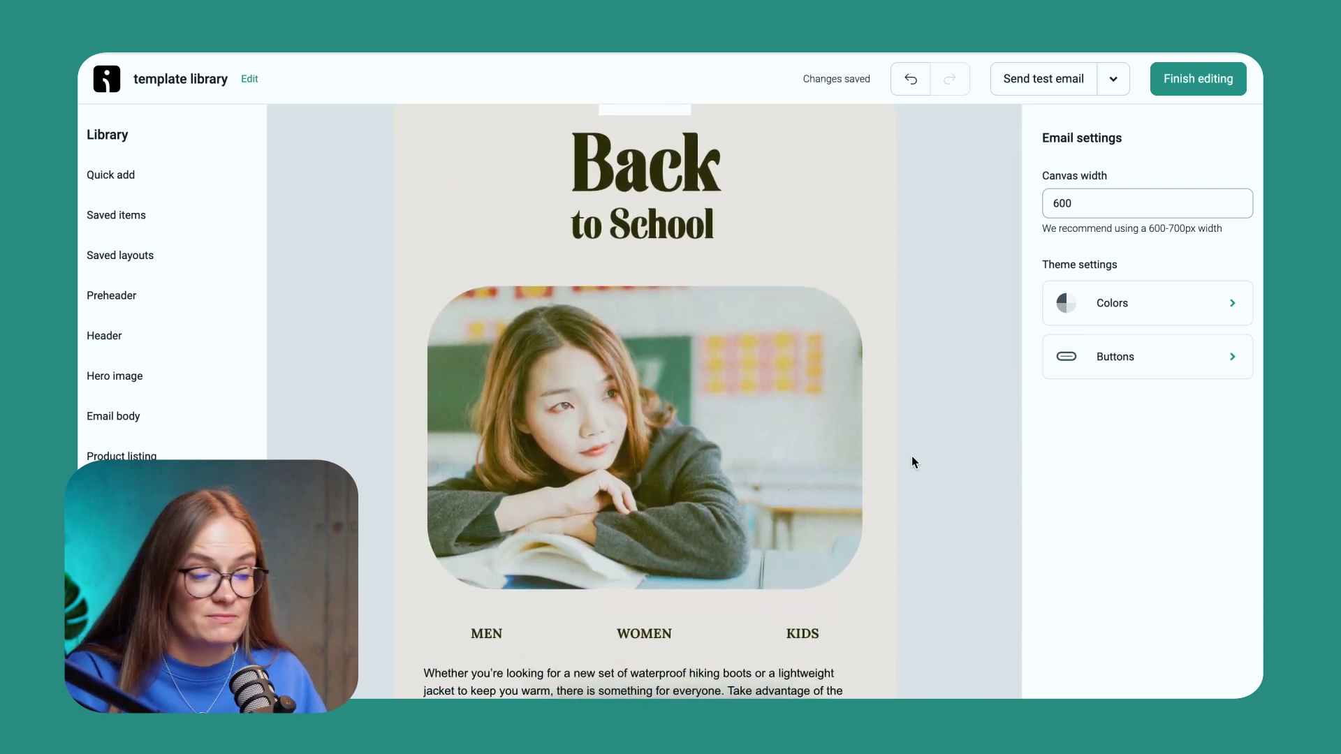
pyautogui.scroll(-3, 912, 458)
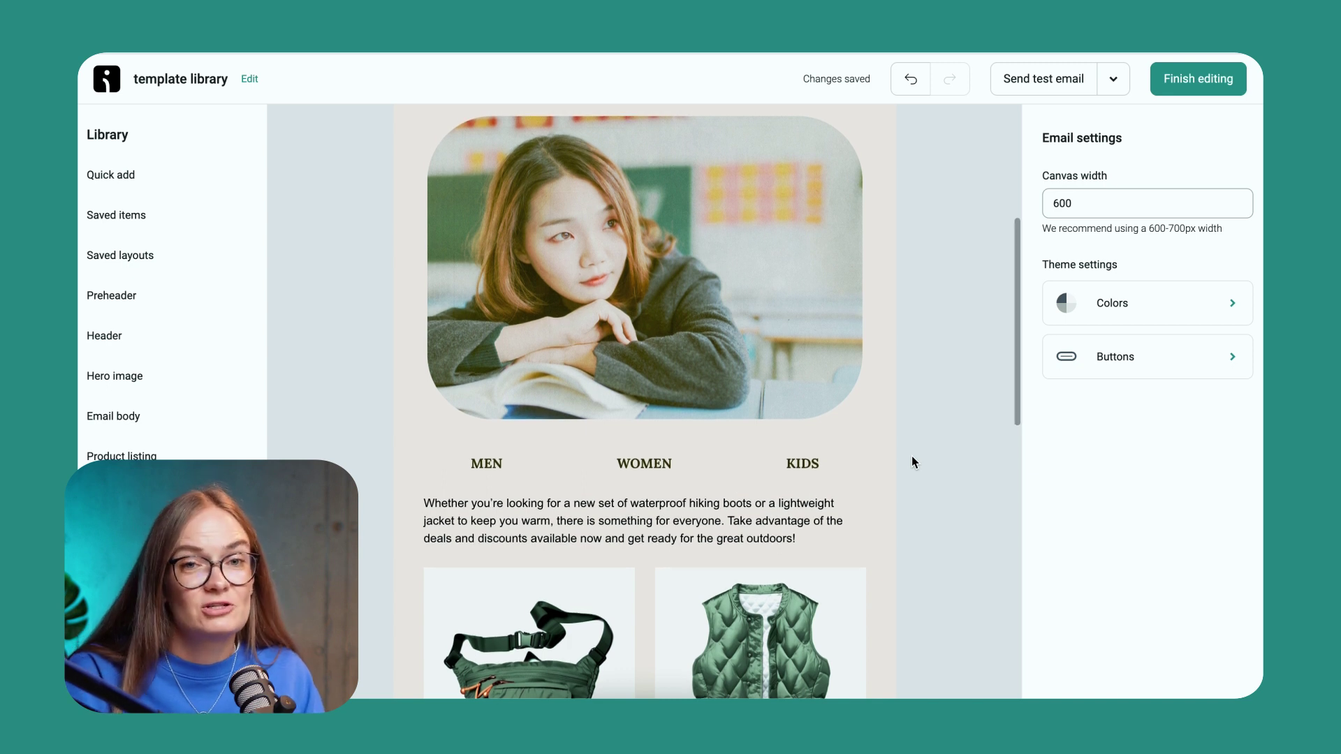
pyautogui.scroll(-3, 900, 438)
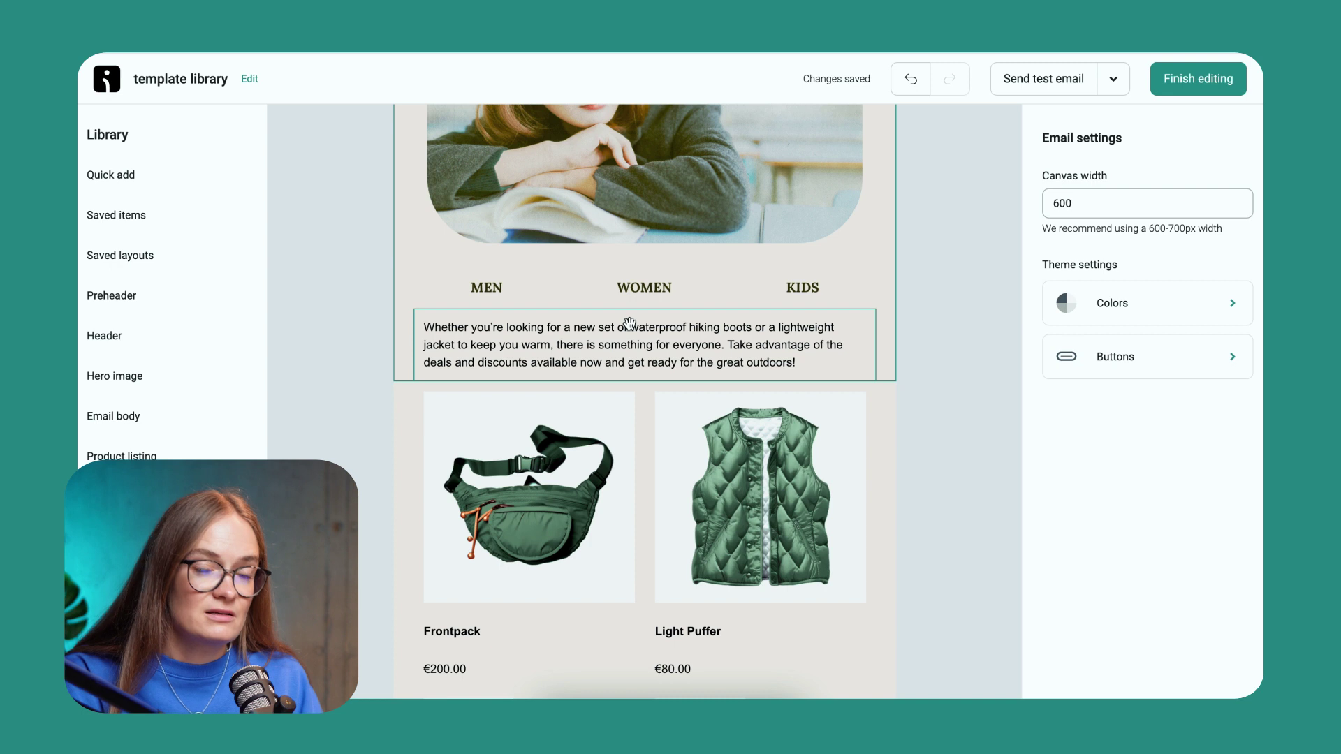
pyautogui.scroll(-3, 629, 322)
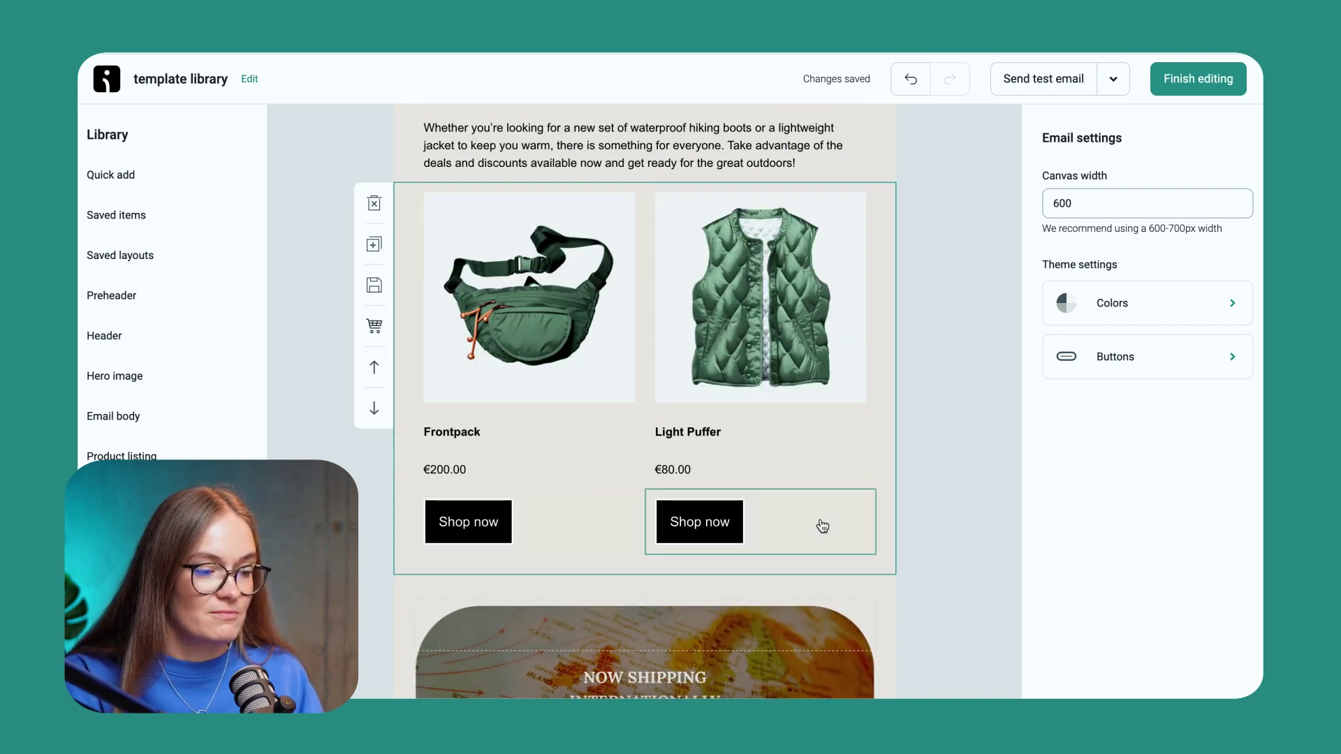
pyautogui.scroll(-4, 863, 535)
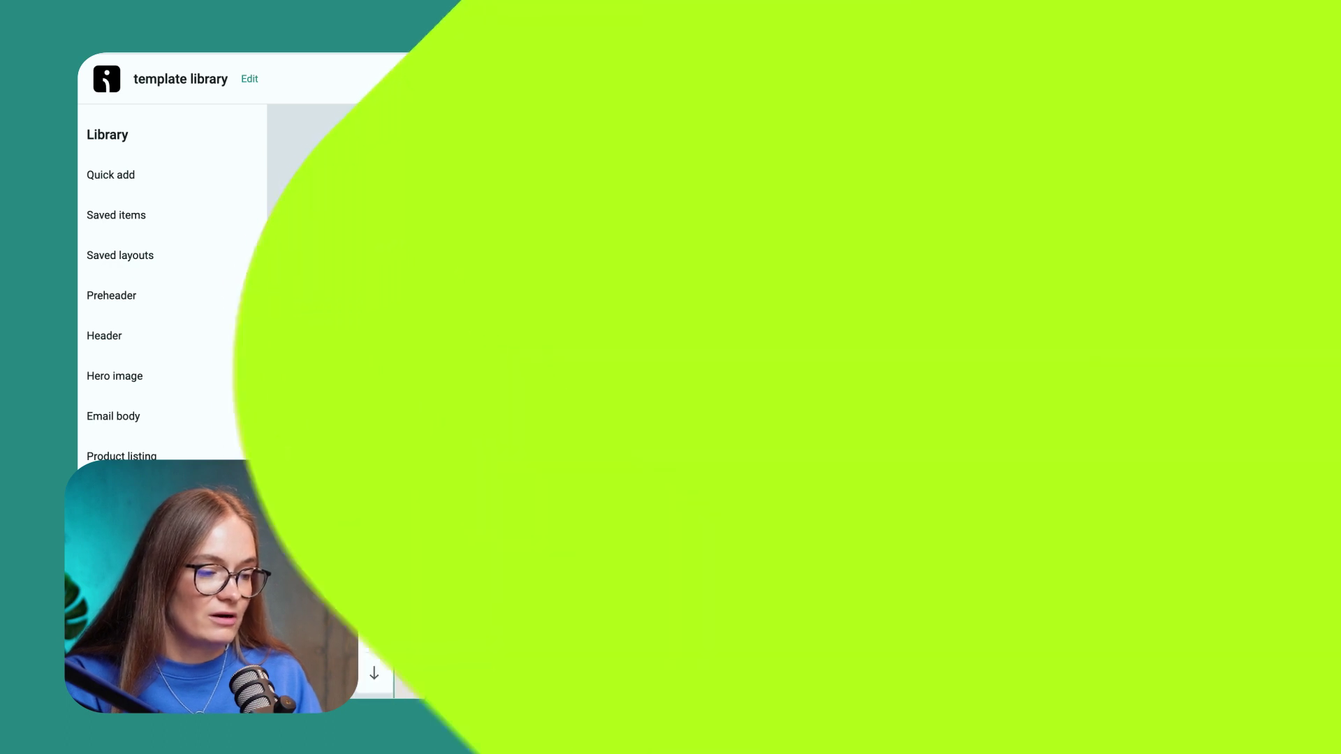